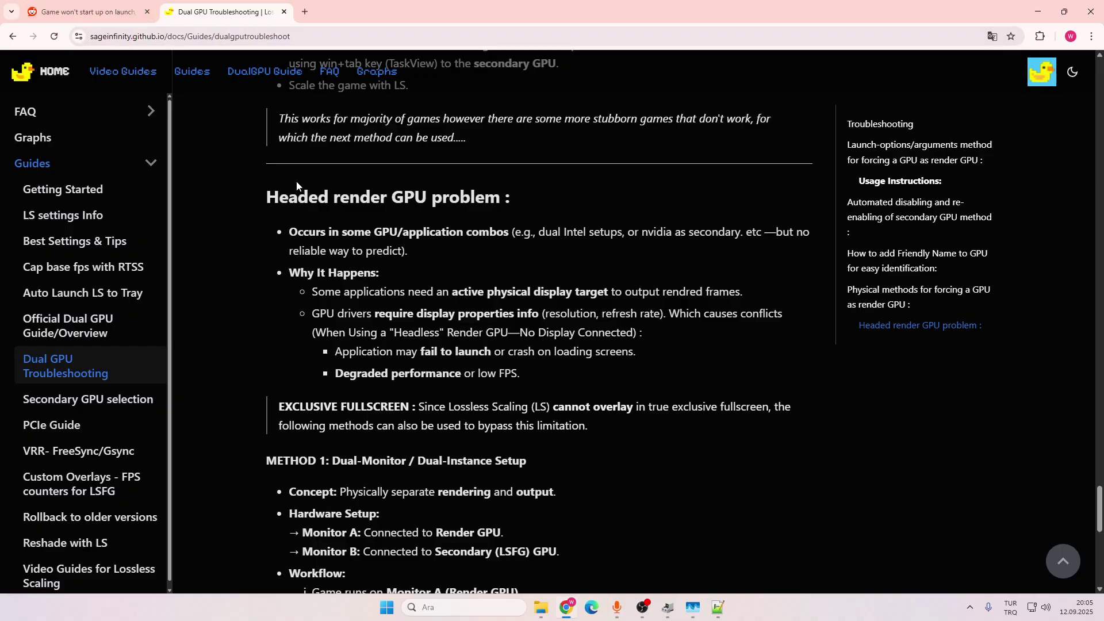
Switch Chrome to the Reddit 'Game won't start up on launch' post
left_click(113, 19)
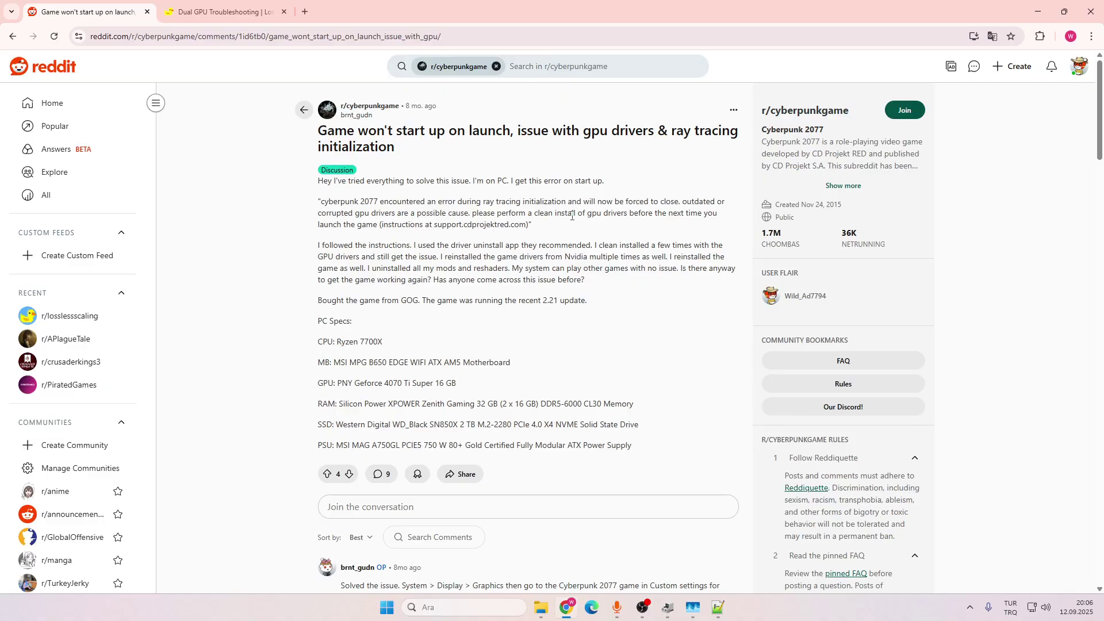
Review the AMD Radeon RX 9070 XT and NVIDIA RTX 3060 adapters in Device Manager, then minimize it
left_click(667, 606)
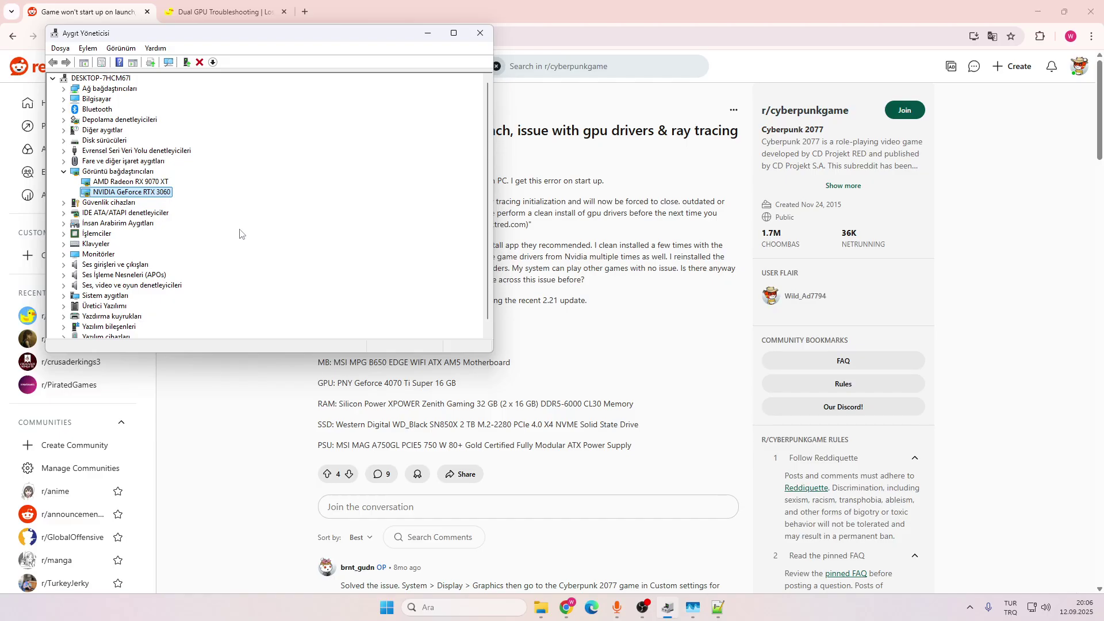
left_click(162, 183)
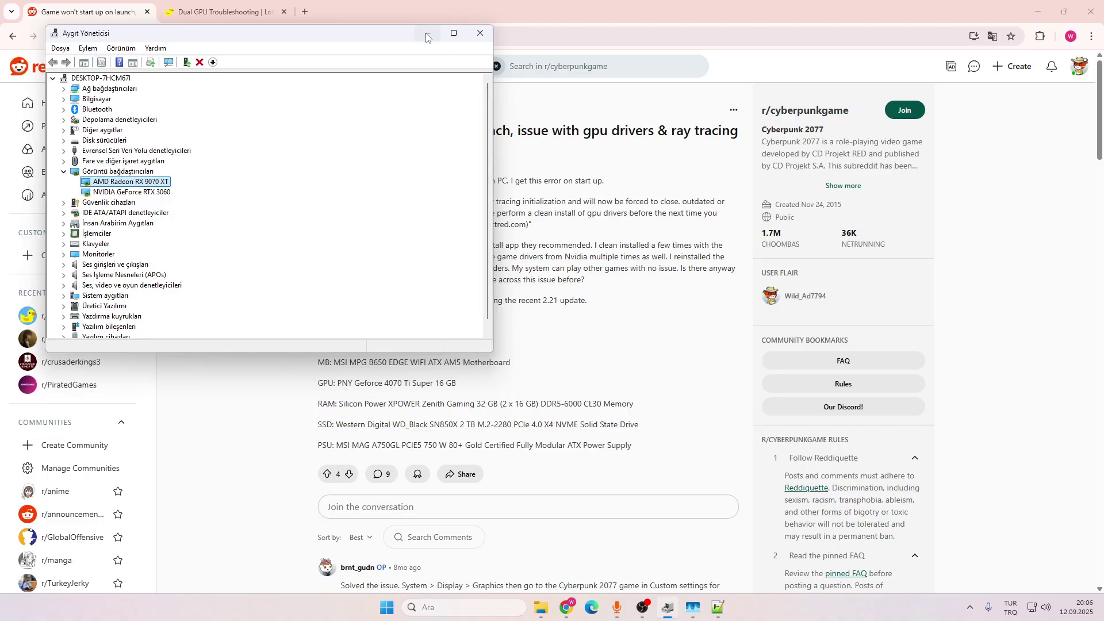
left_click(427, 34)
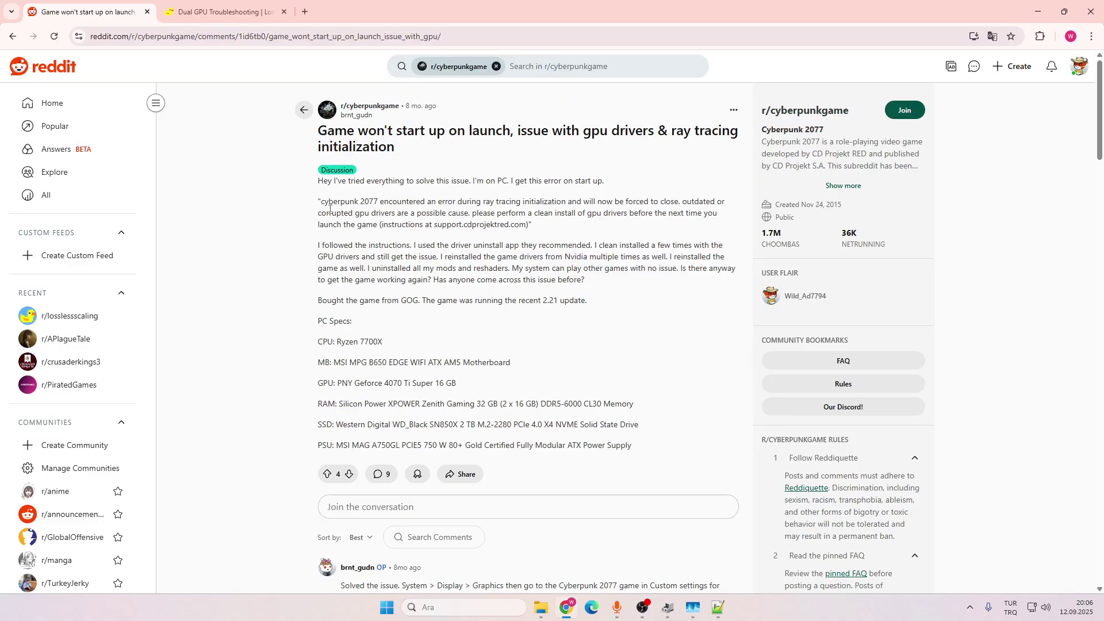
Show the AMD Radeon GPU's performance graphs in Task Manager
left_click(693, 608)
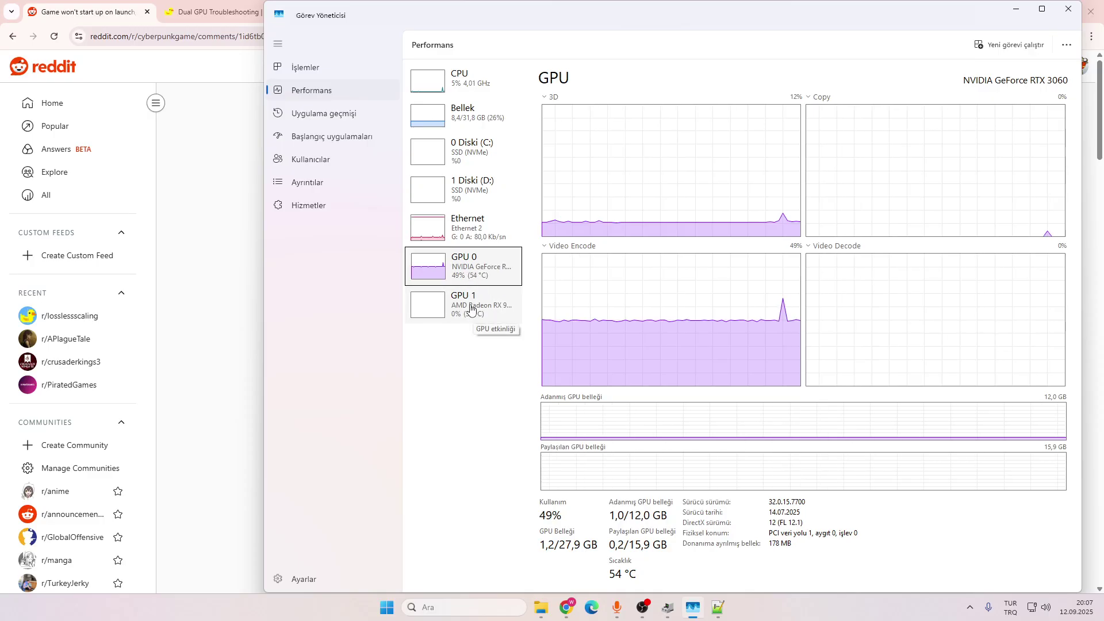
left_click(492, 304)
left_click(493, 267)
left_click(492, 321)
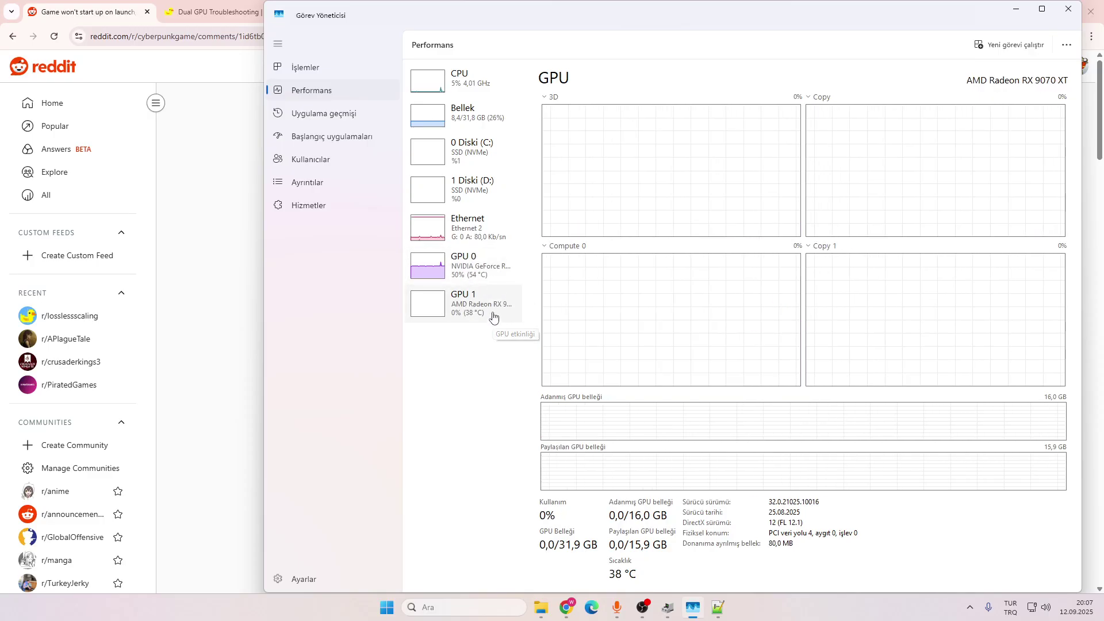
Launch Cyberpunk2077.exe from its folder and bring the GPU monitor back to watch
left_click(693, 615)
left_click(541, 552)
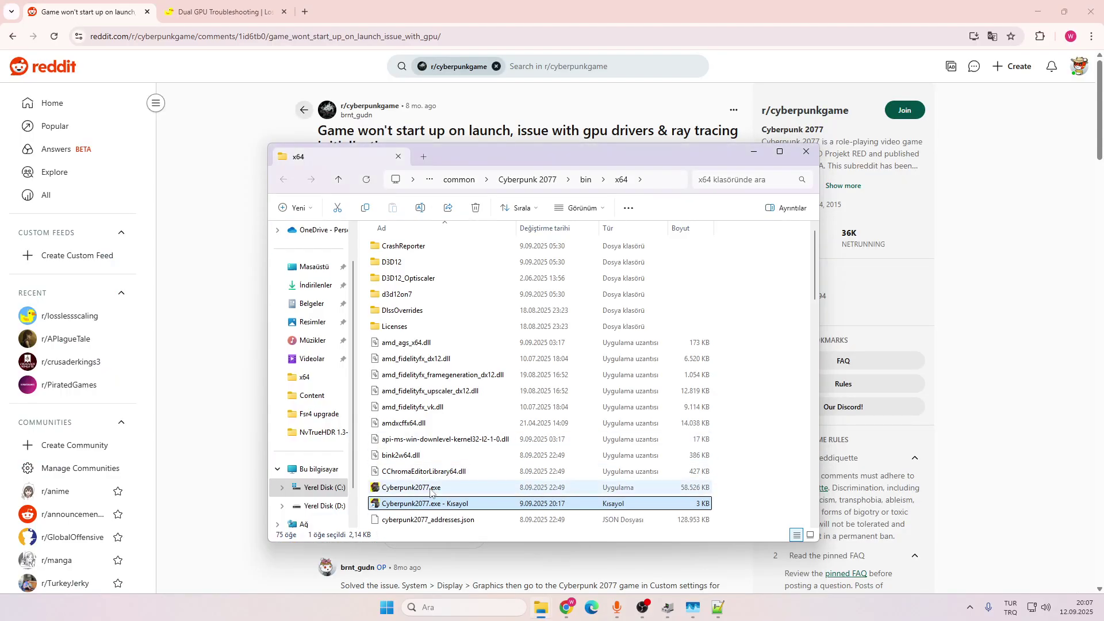
left_click(430, 492)
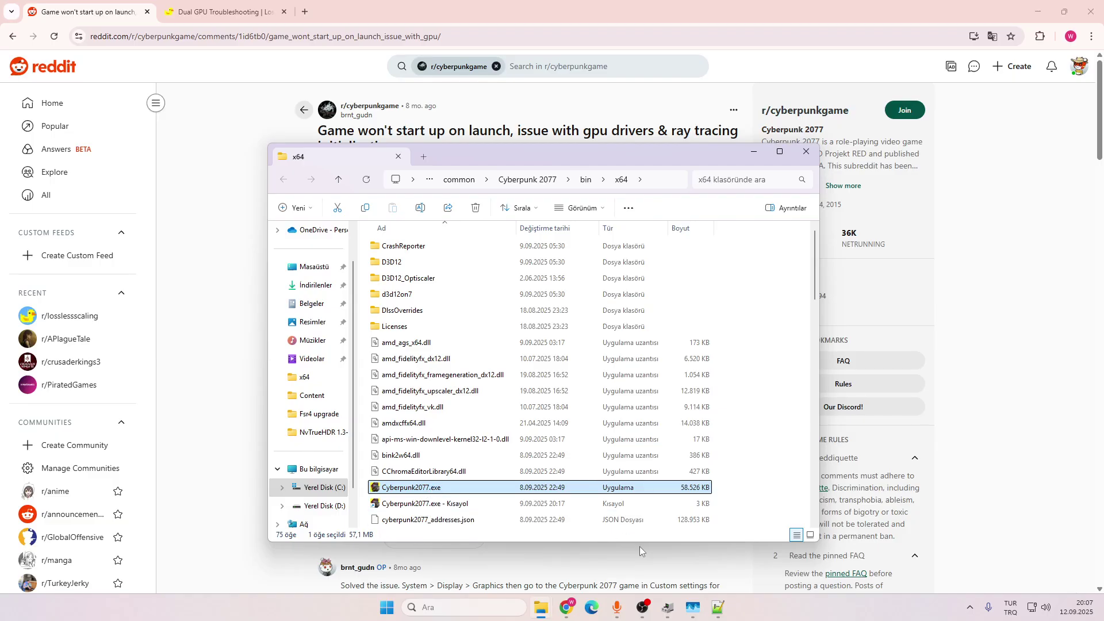
left_click(692, 609)
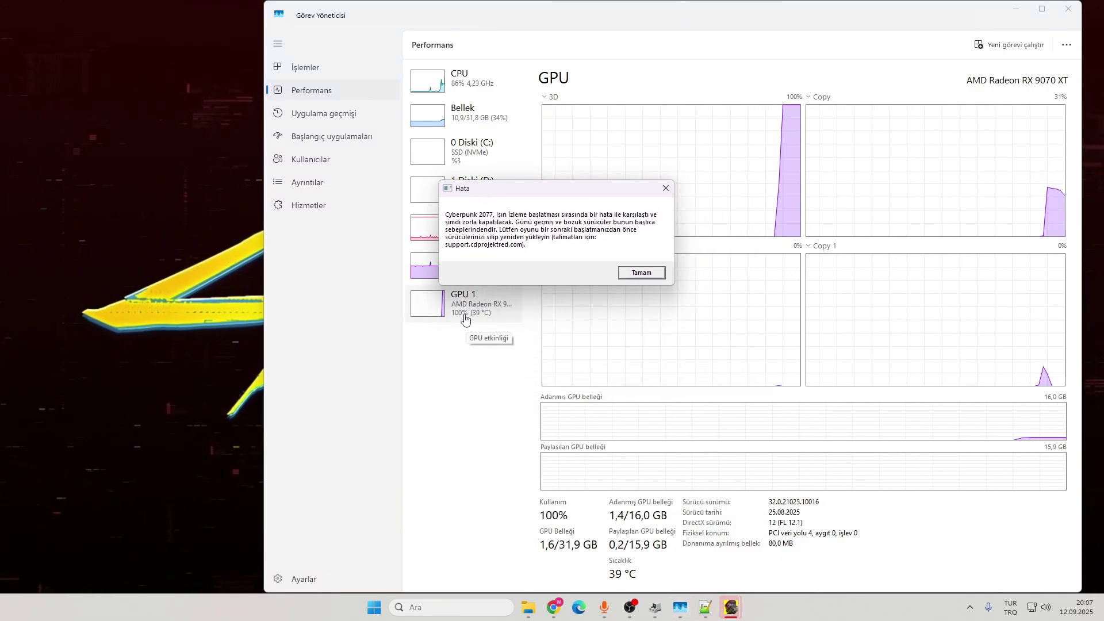
Move the ray tracing error dialog aside, dismiss it, and return to the Reddit post
left_click_drag(510, 187, 439, 150)
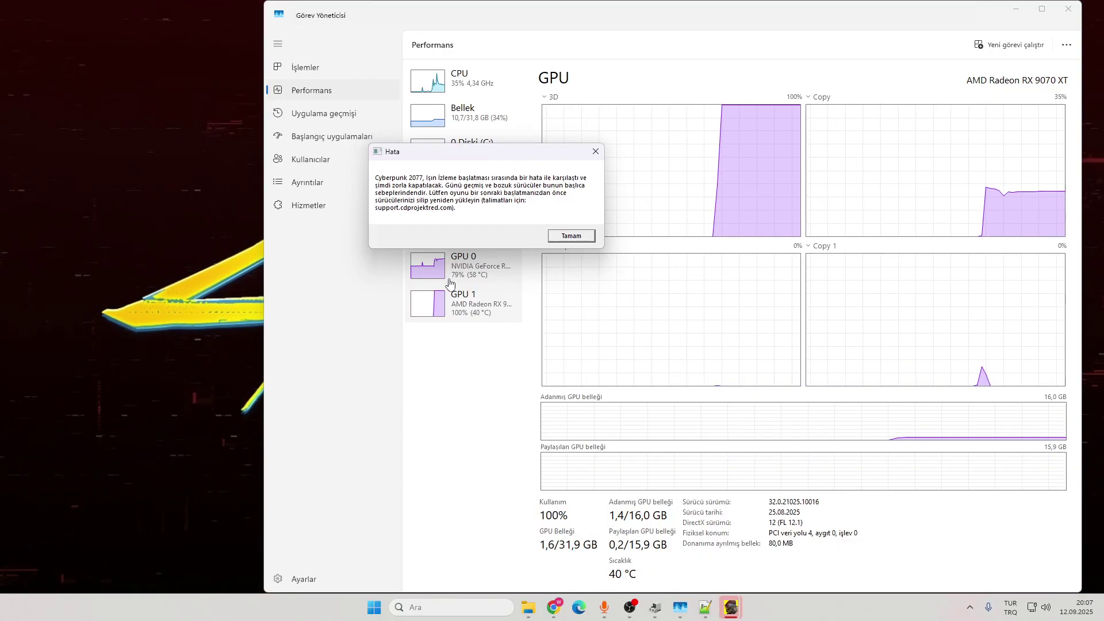
left_click_drag(473, 151, 502, 195)
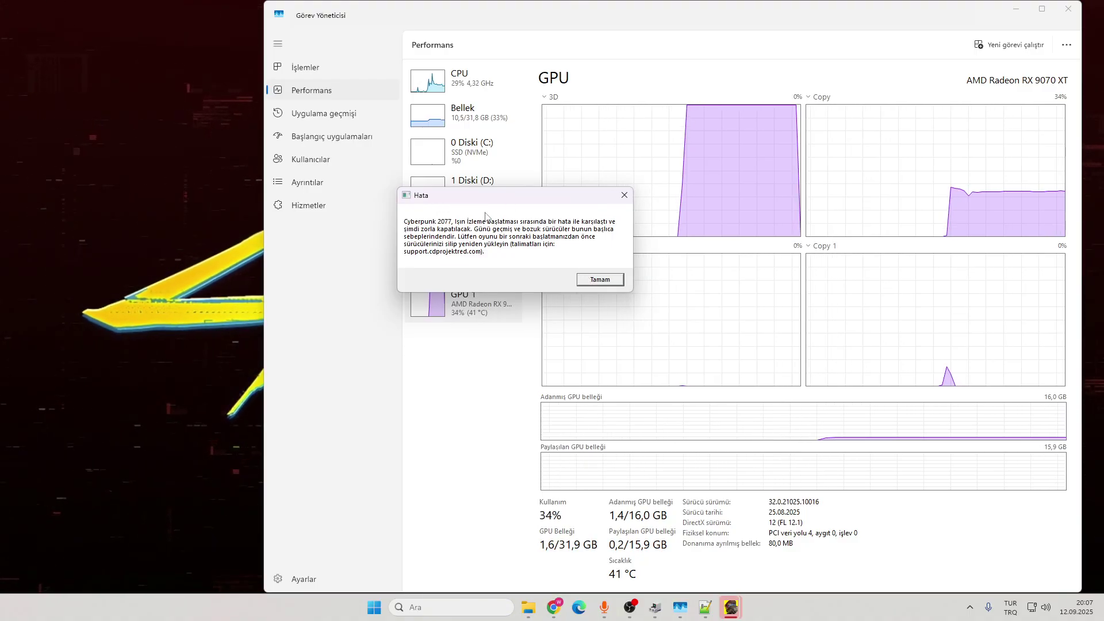
left_click(596, 281)
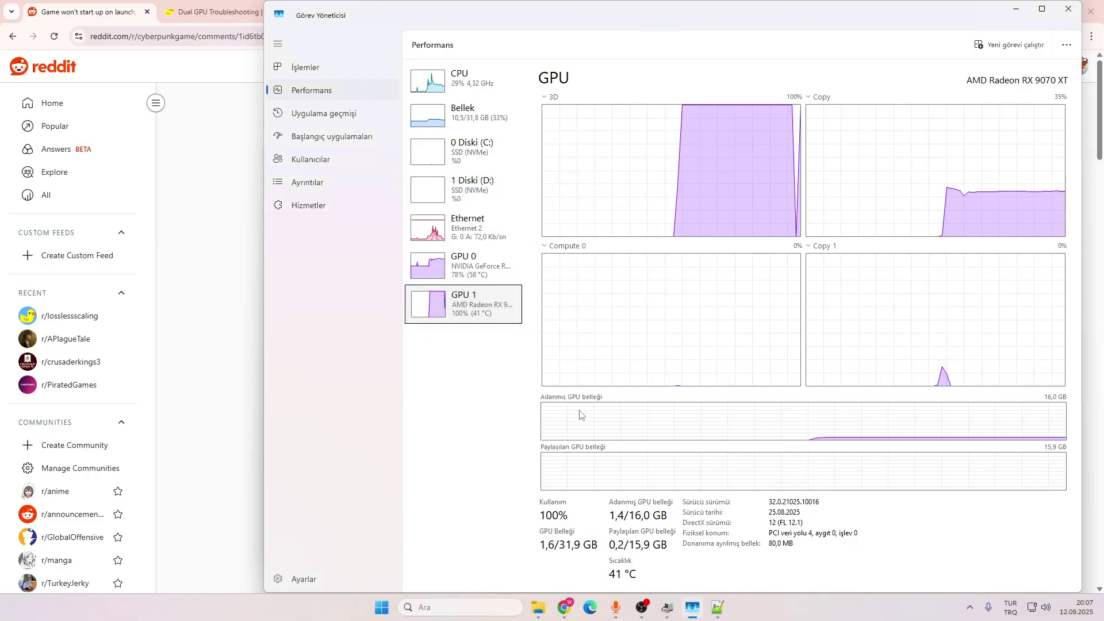
left_click(225, 402)
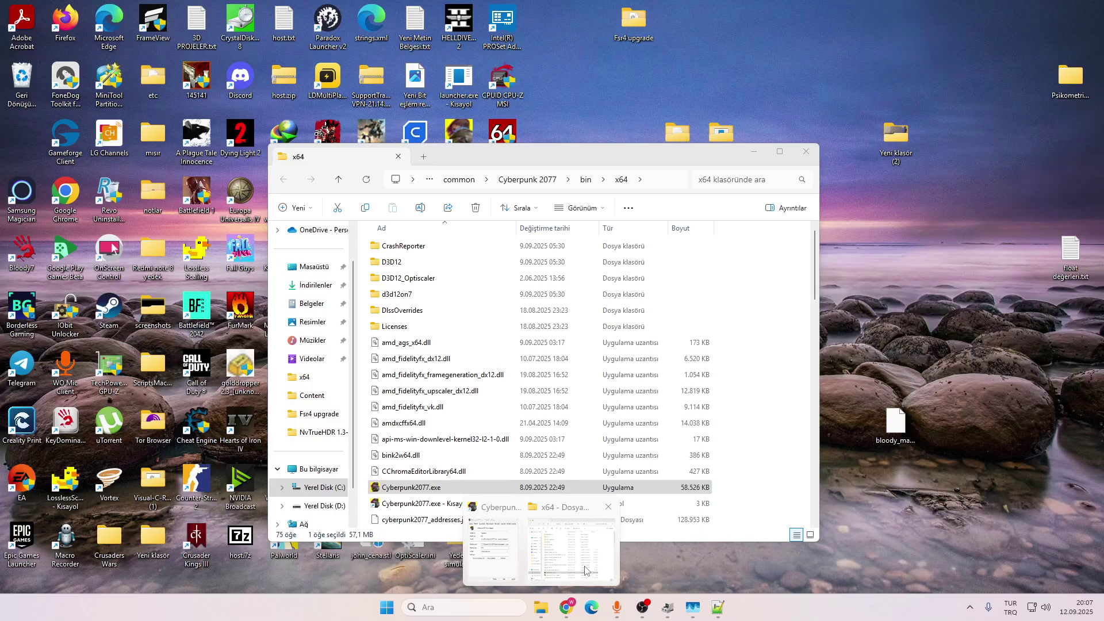
Inspect the Cyberpunk2077.exe shortcut's Hedef launch command in its properties, then close them
mouse_move(541, 608)
left_click(510, 552)
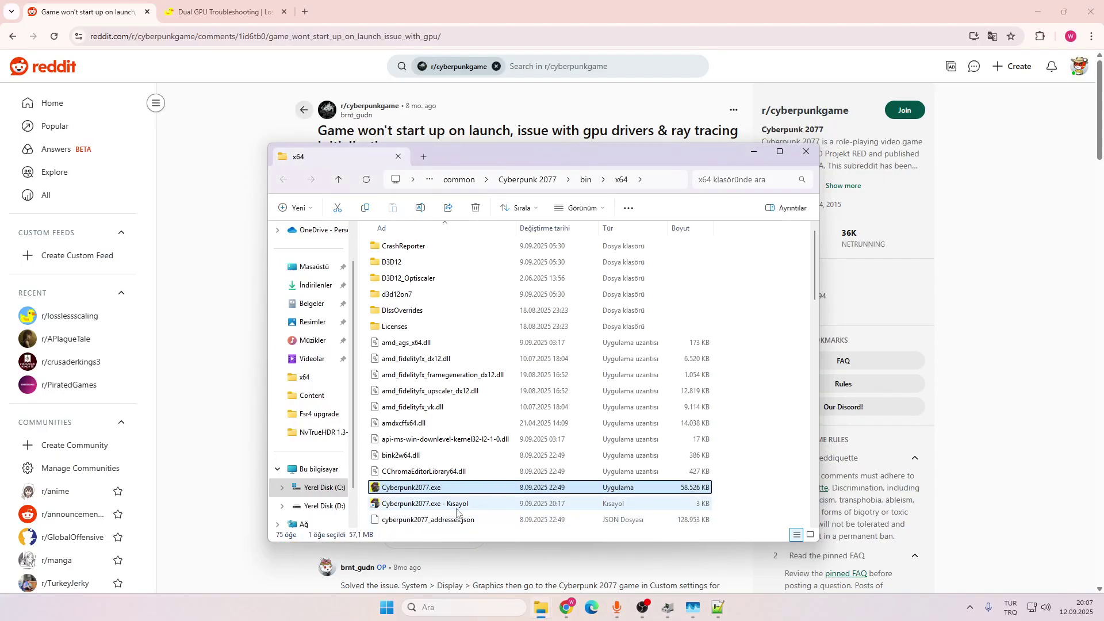
left_click(457, 508)
right_click(458, 507)
left_click(488, 501)
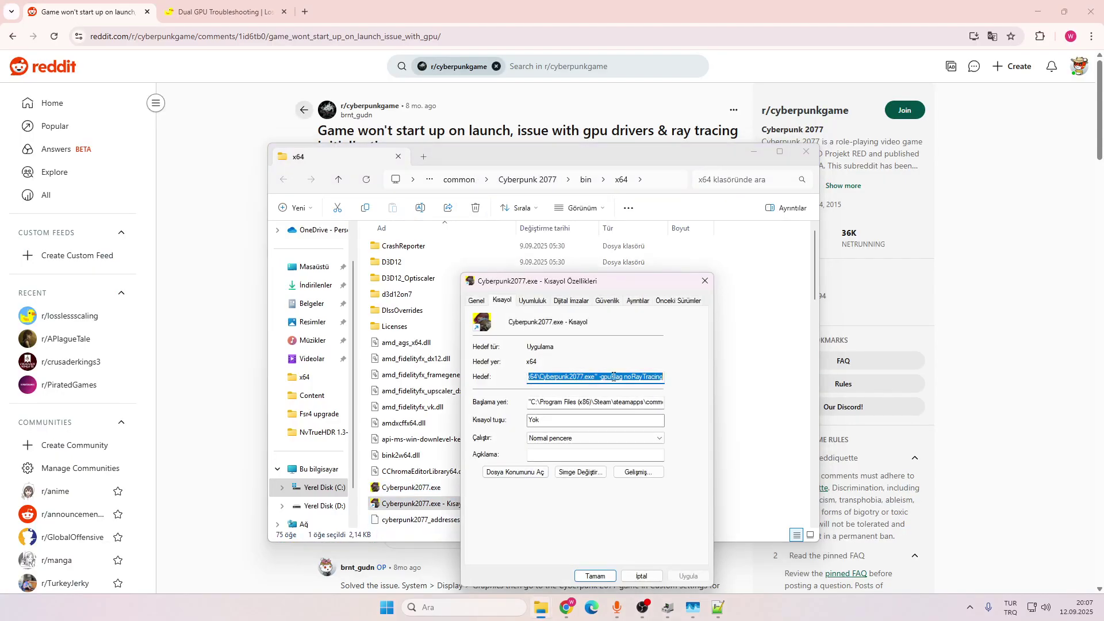
left_click(643, 377)
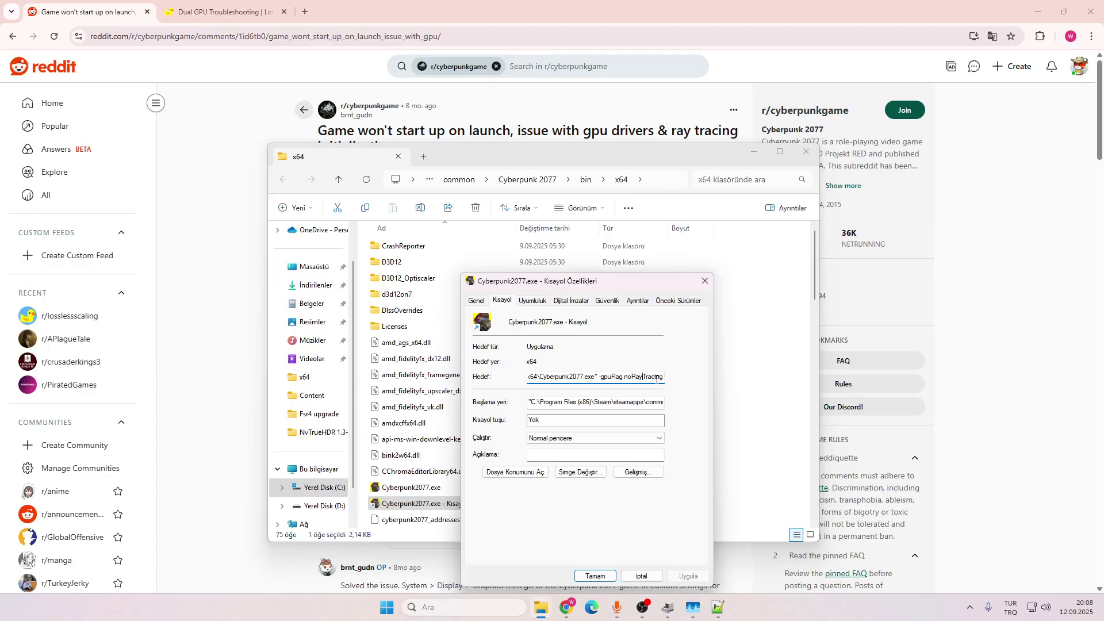
left_click(705, 280)
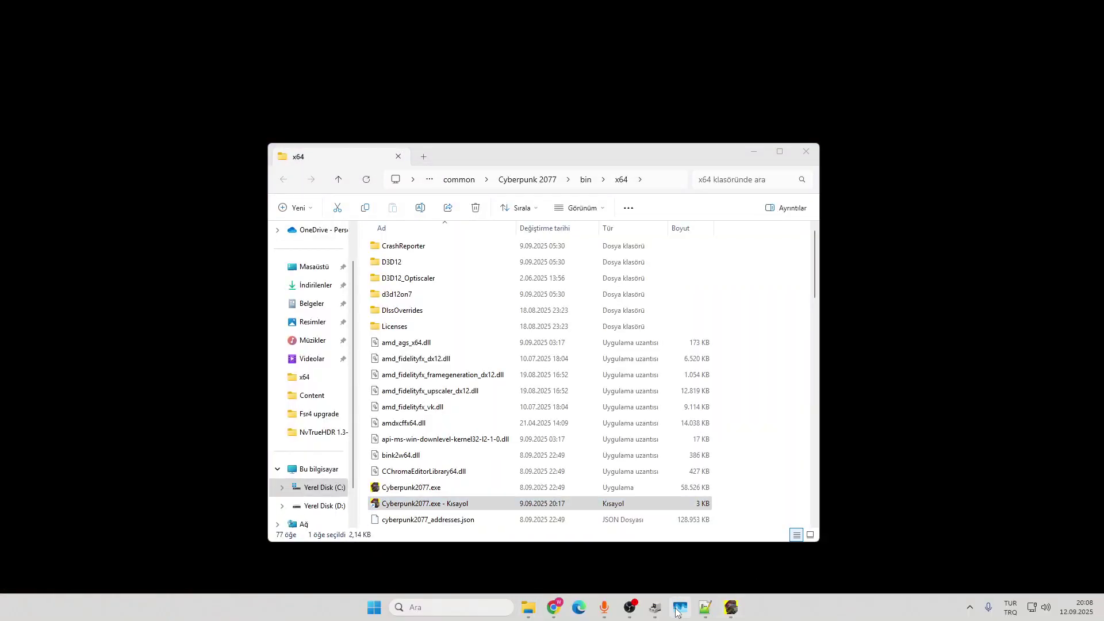
Watch the AMD GPU load during startup in Task Manager, then return to the Reddit post
left_click(678, 609)
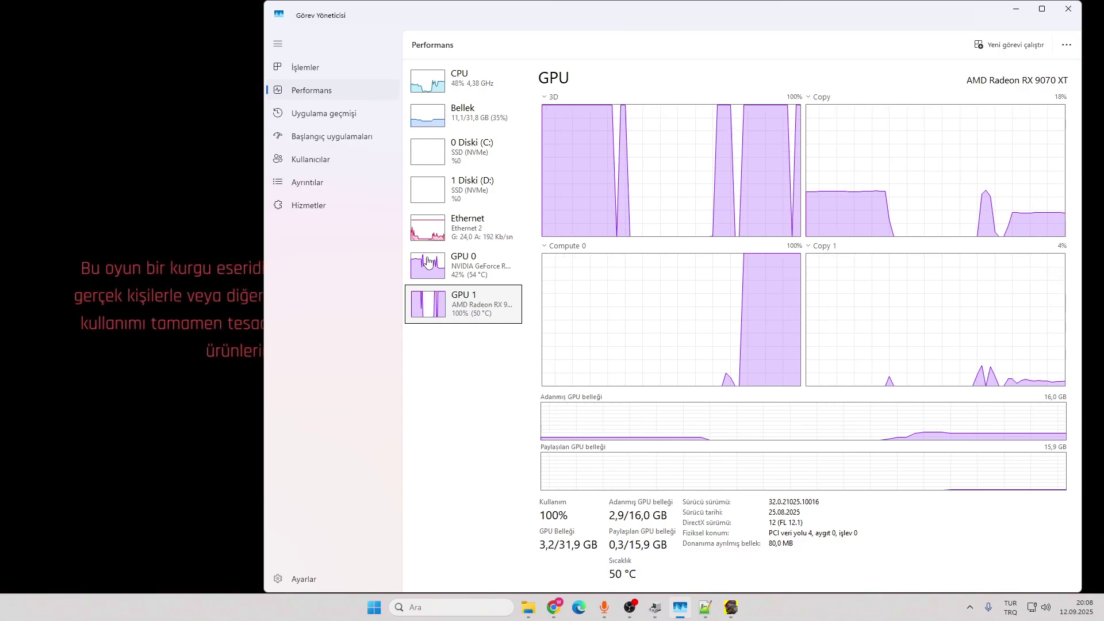
key("alt+Tab")
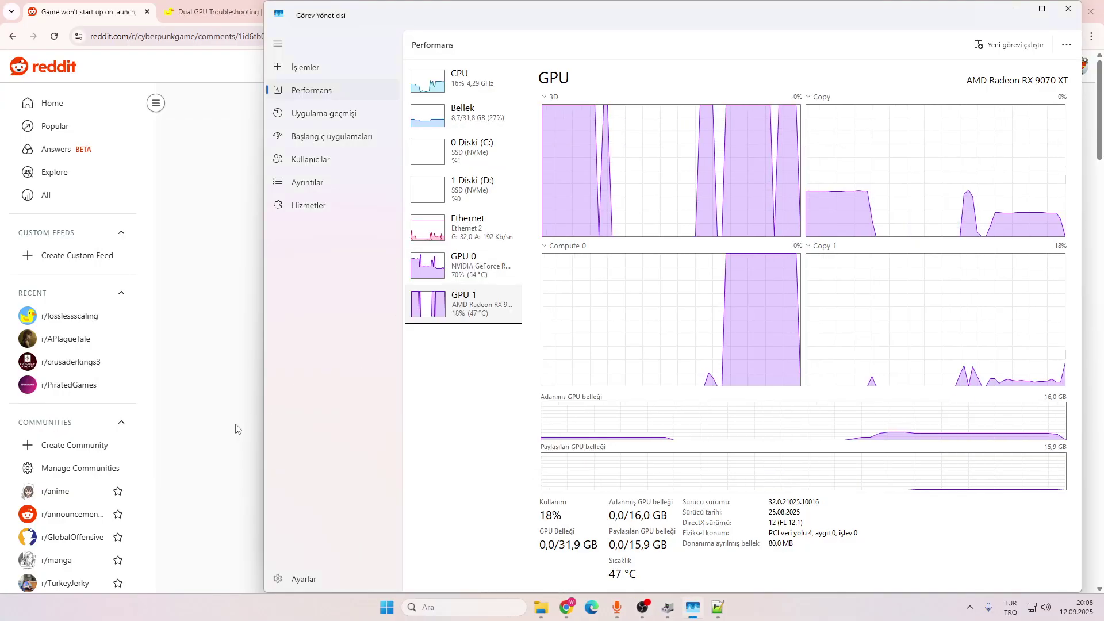
left_click(239, 428)
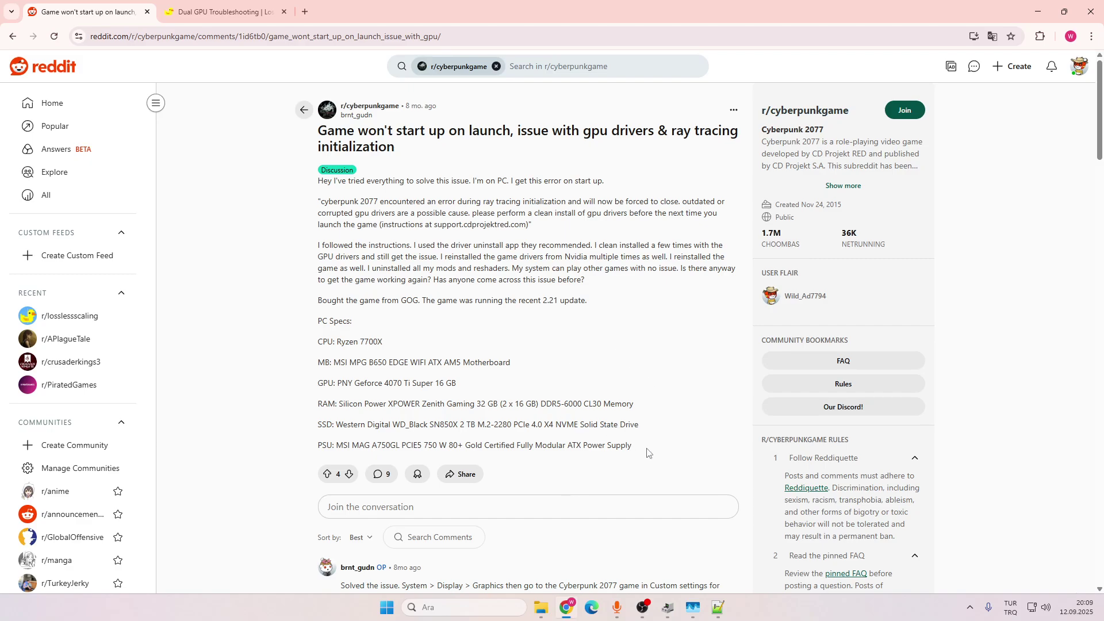
Check YouTube notifications in a new tab, then minimize Chrome to reveal the batch file
left_click_drag(648, 453, 259, 139)
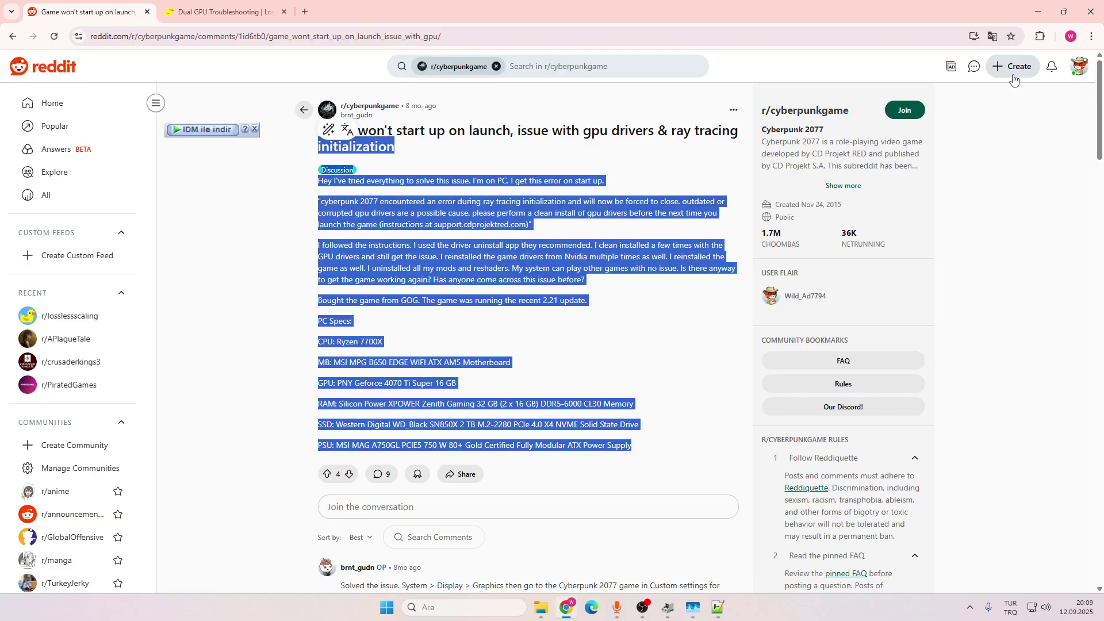
left_click(305, 11)
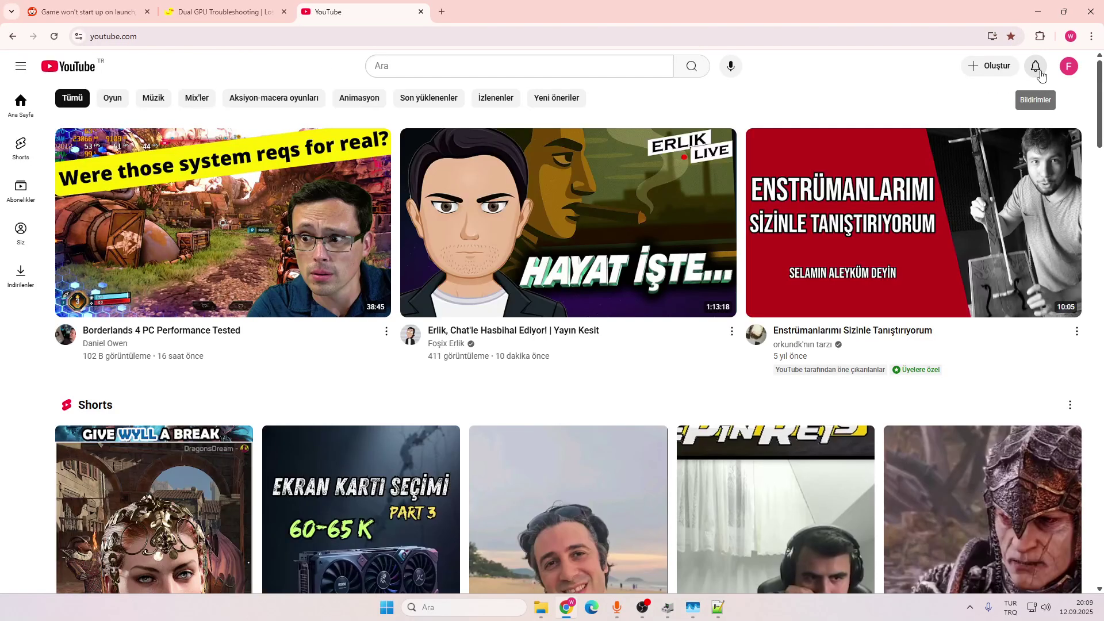
left_click(1035, 67)
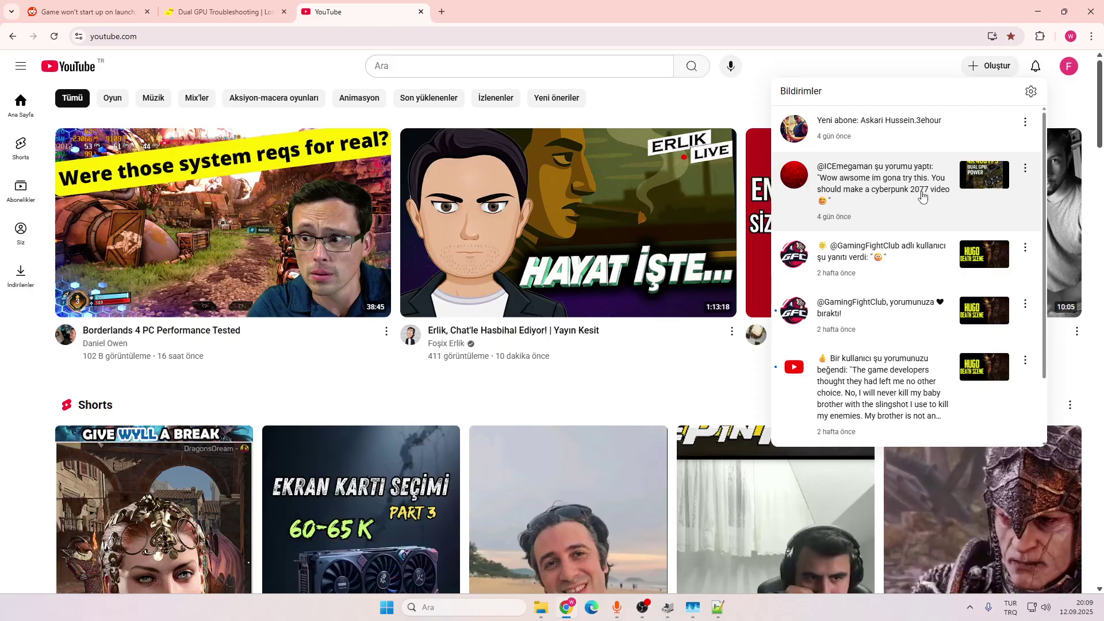
left_click(1037, 59)
left_click(1032, 17)
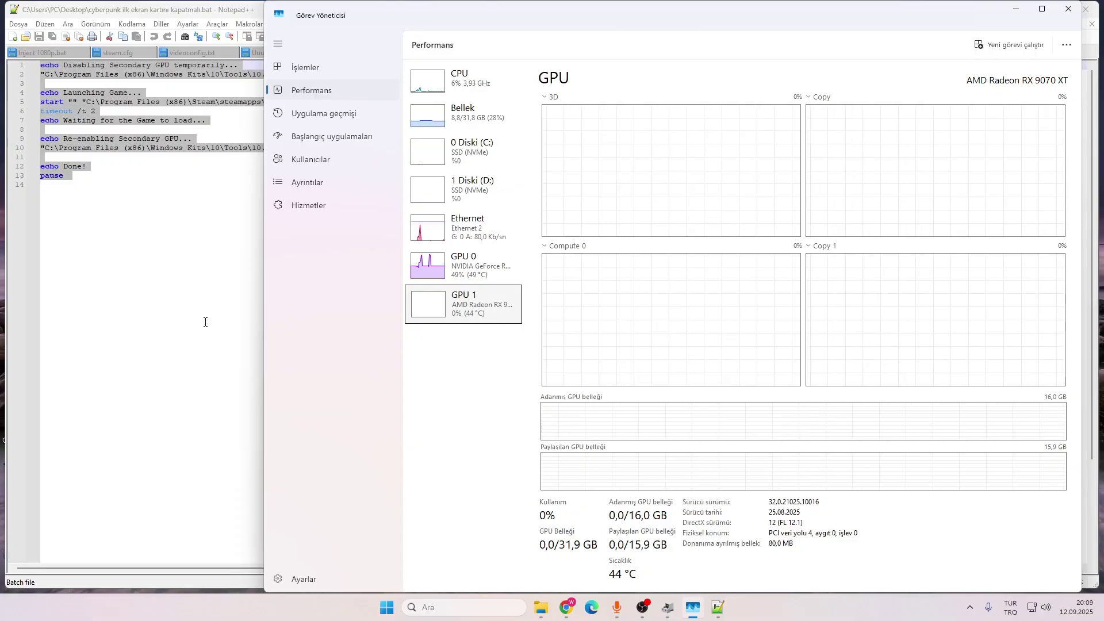
left_click(204, 319)
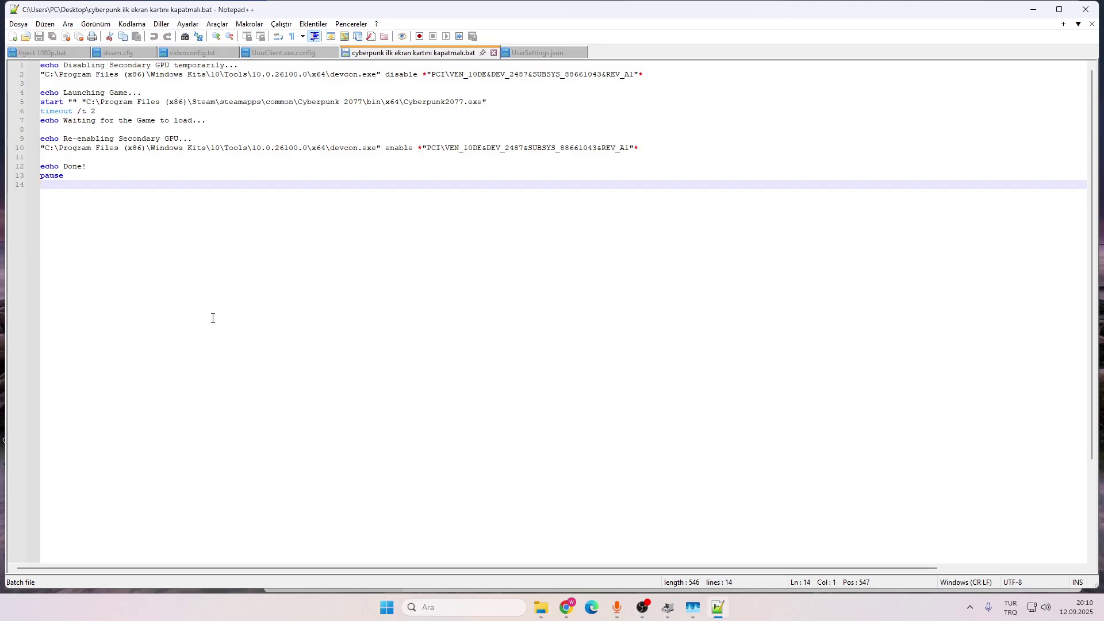
left_click(642, 607)
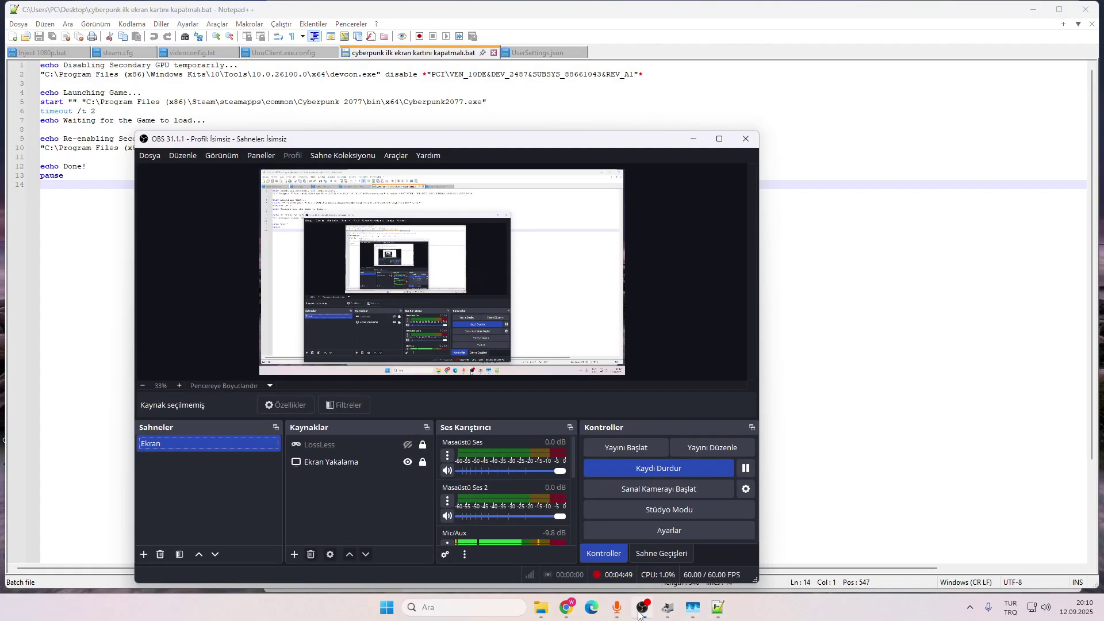
left_click(642, 608)
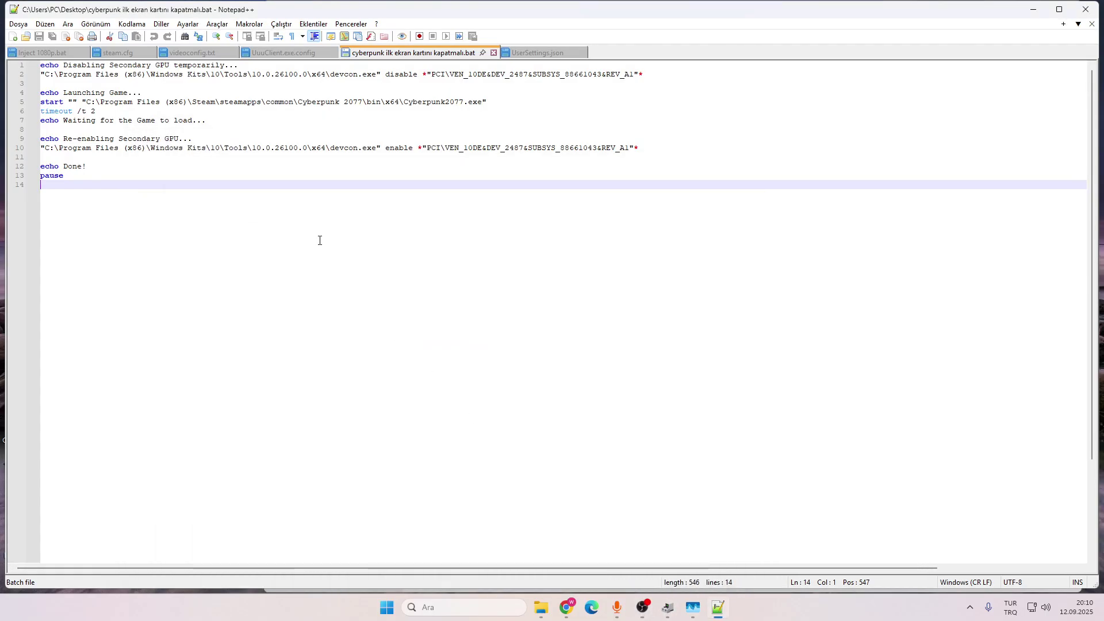
key("shift+Up")
key("shift+Up")
key("shift+Up")
key("shift+Up")
key("shift+Up")
key("shift+Up")
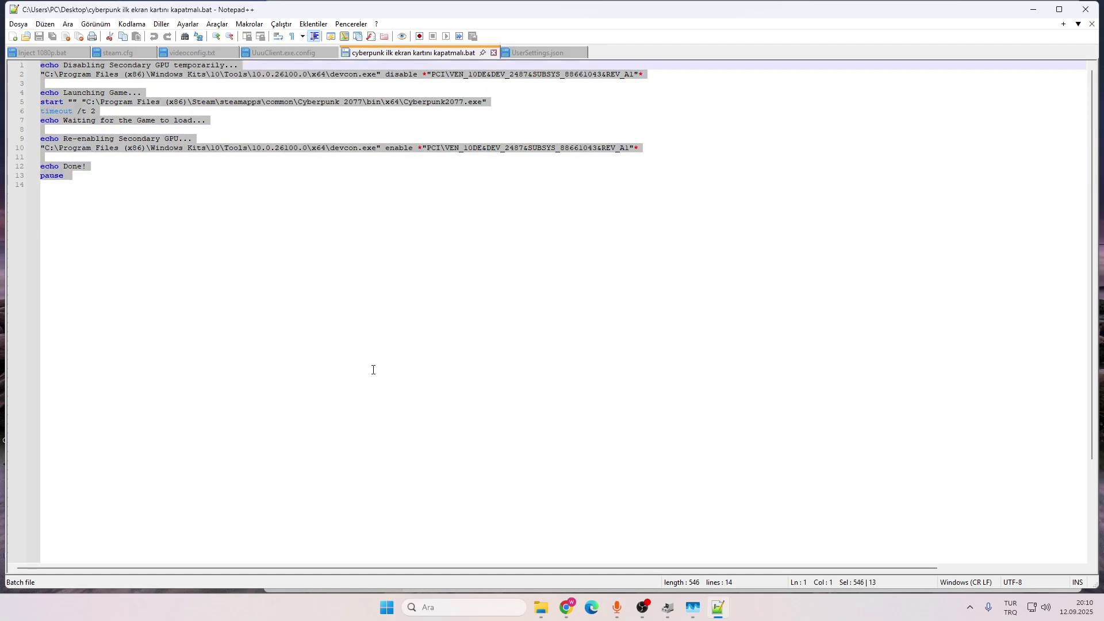
left_click(365, 369)
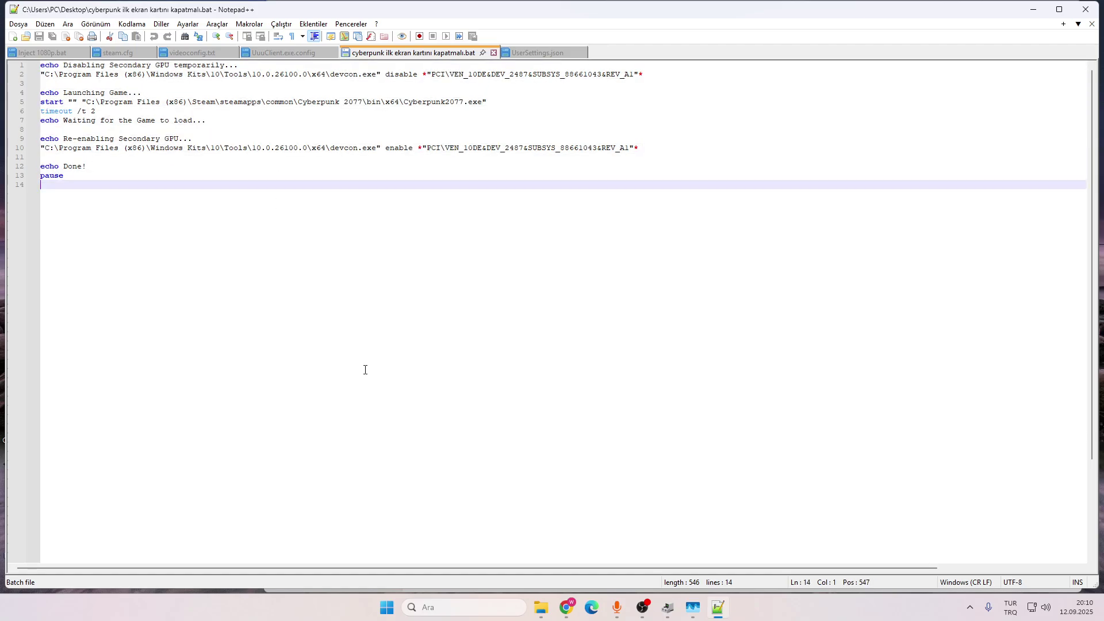
left_click_drag(49, 66, 208, 66)
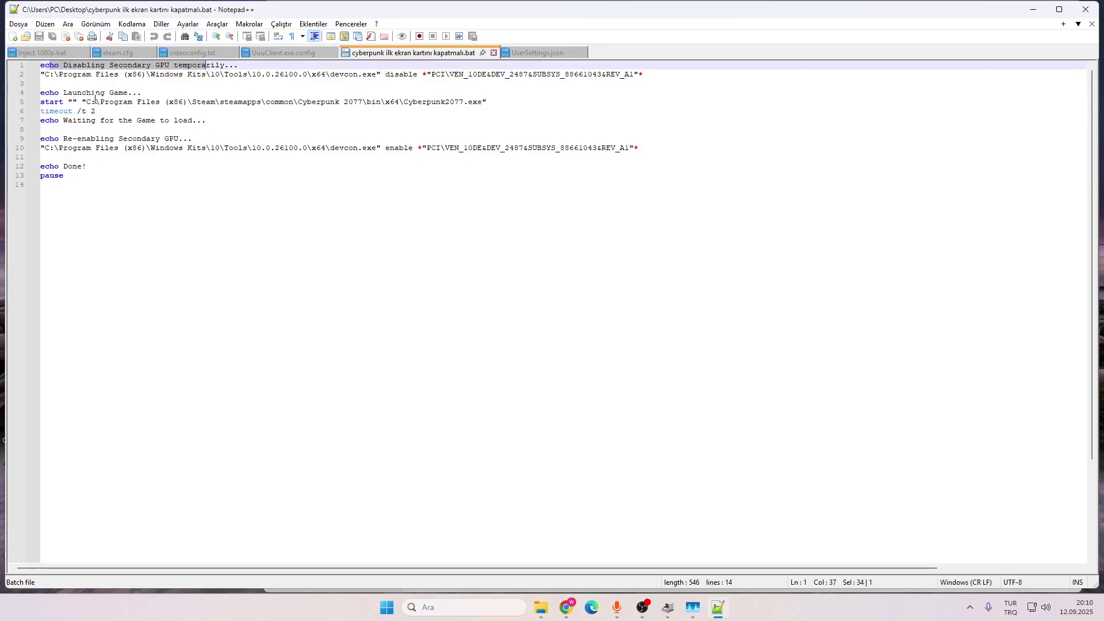
left_click_drag(77, 93, 129, 92)
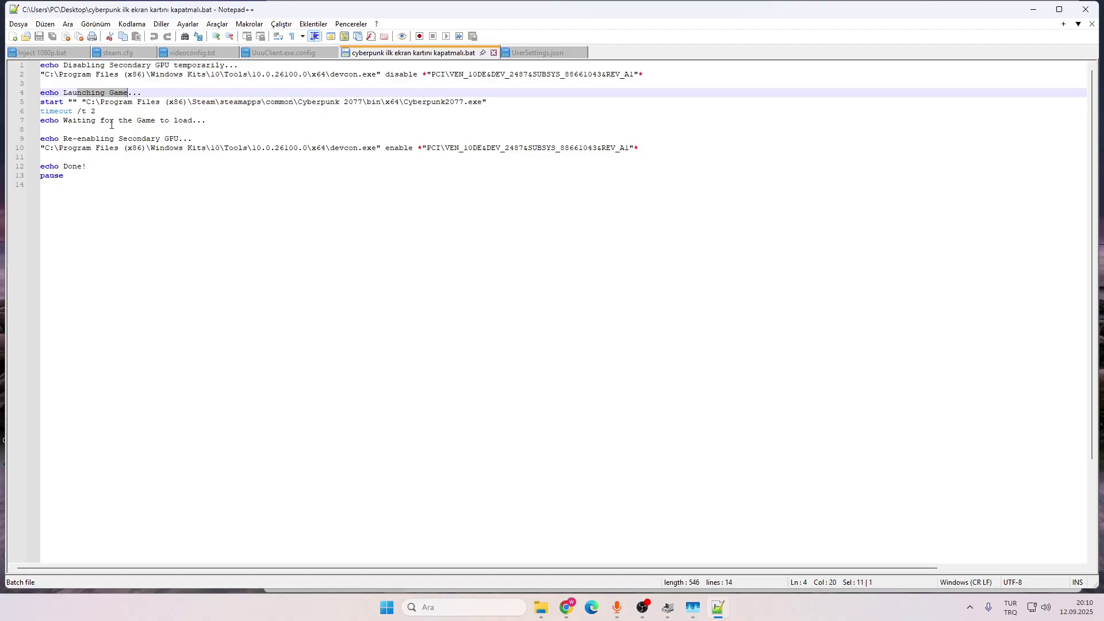
left_click_drag(60, 139, 180, 139)
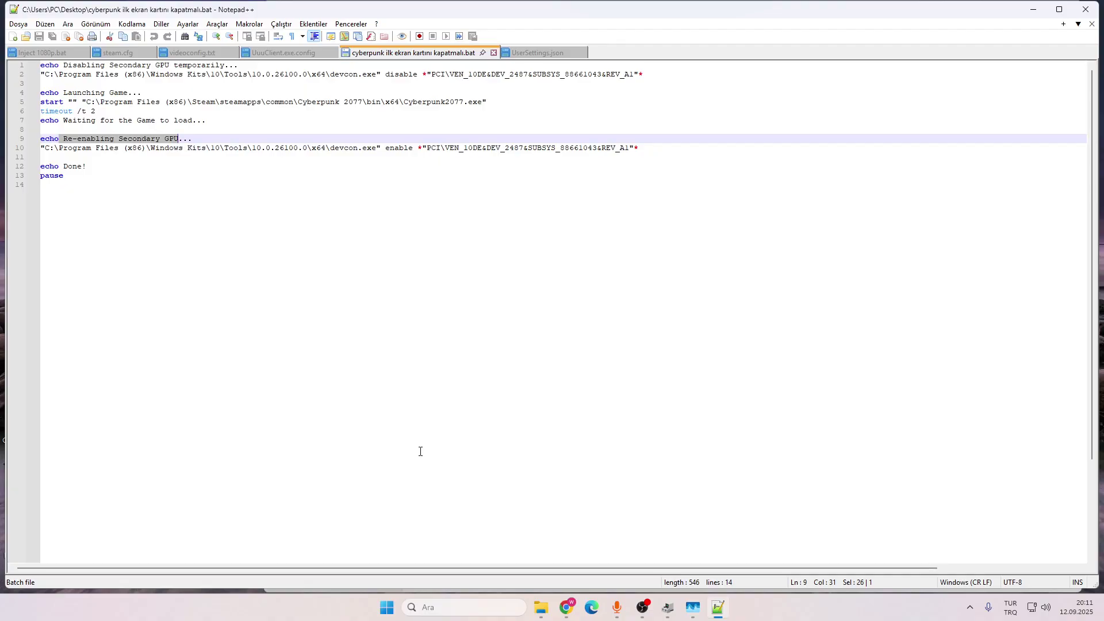
Copy the whole batch script template from the Dual GPU Troubleshooting guide
left_click(371, 358)
left_click(567, 608)
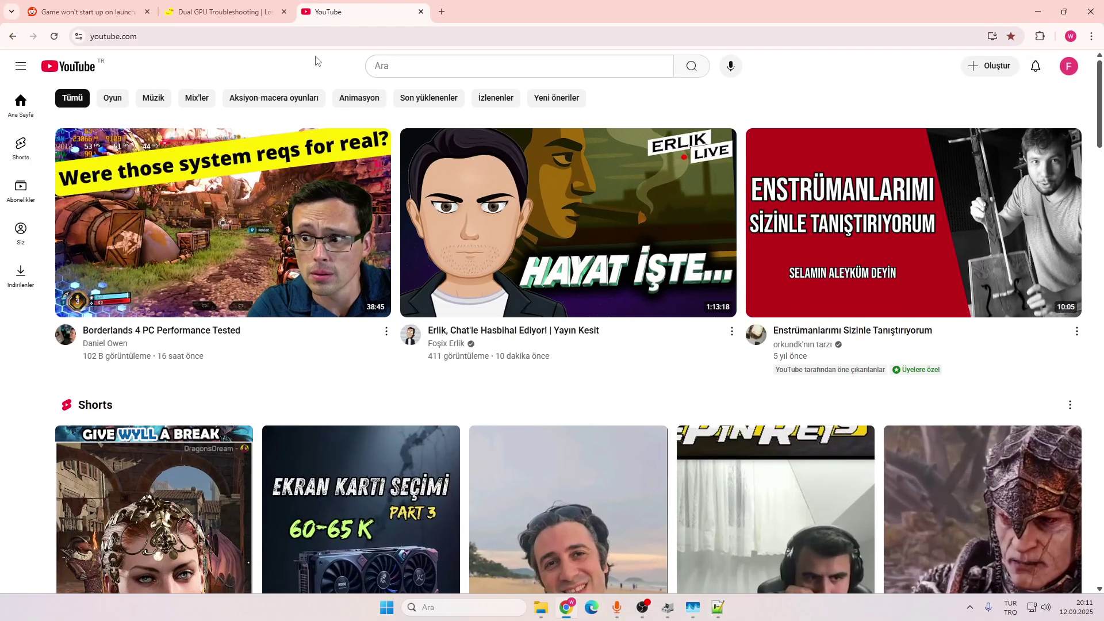
left_click(224, 12)
scroll(426, 280, "up", 2)
scroll(427, 280, "up", 3)
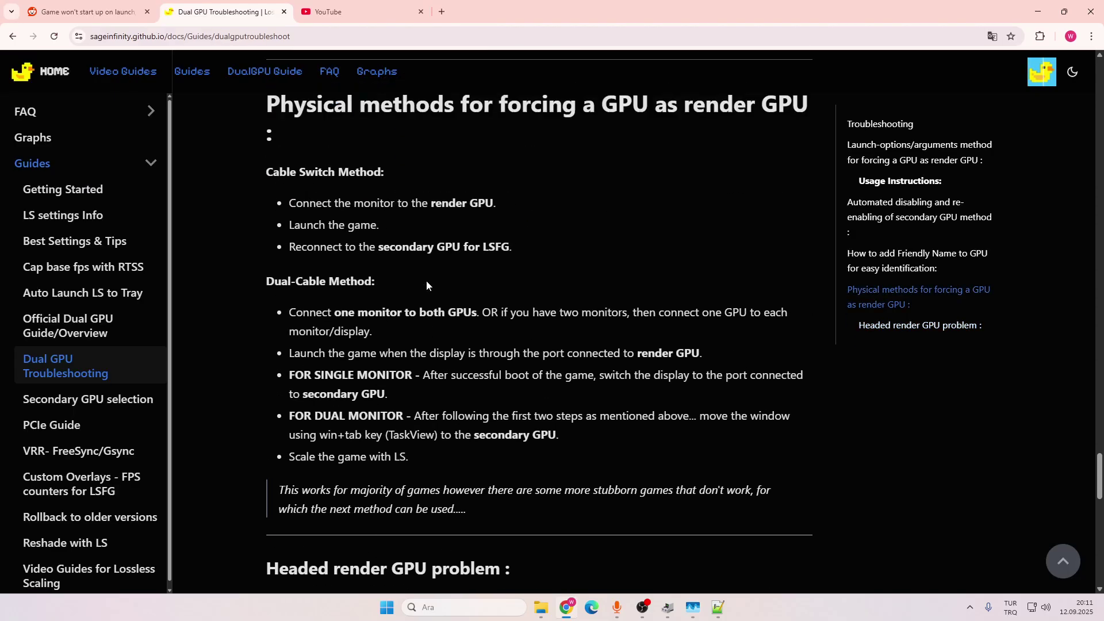
scroll(426, 281, "up", 5)
scroll(426, 281, "up", 4)
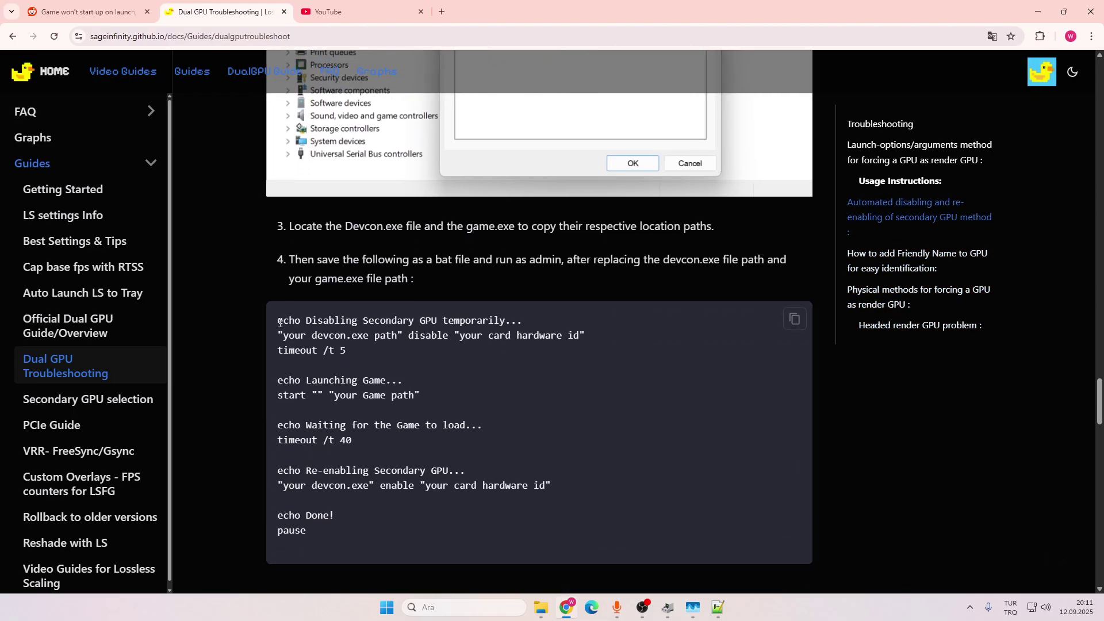
left_click_drag(278, 321, 481, 460)
key("ctrl+c")
left_click(562, 371)
left_click_drag(328, 537, 258, 308)
scroll(472, 353, "up", 4)
scroll(472, 353, "up", 2)
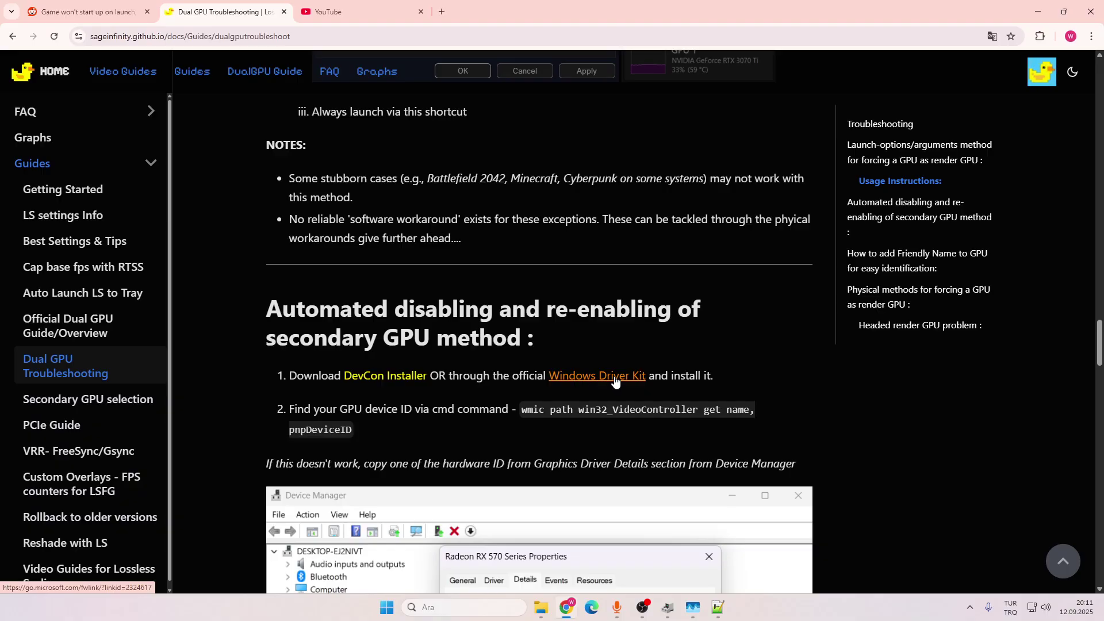
scroll(612, 385, "down", 3)
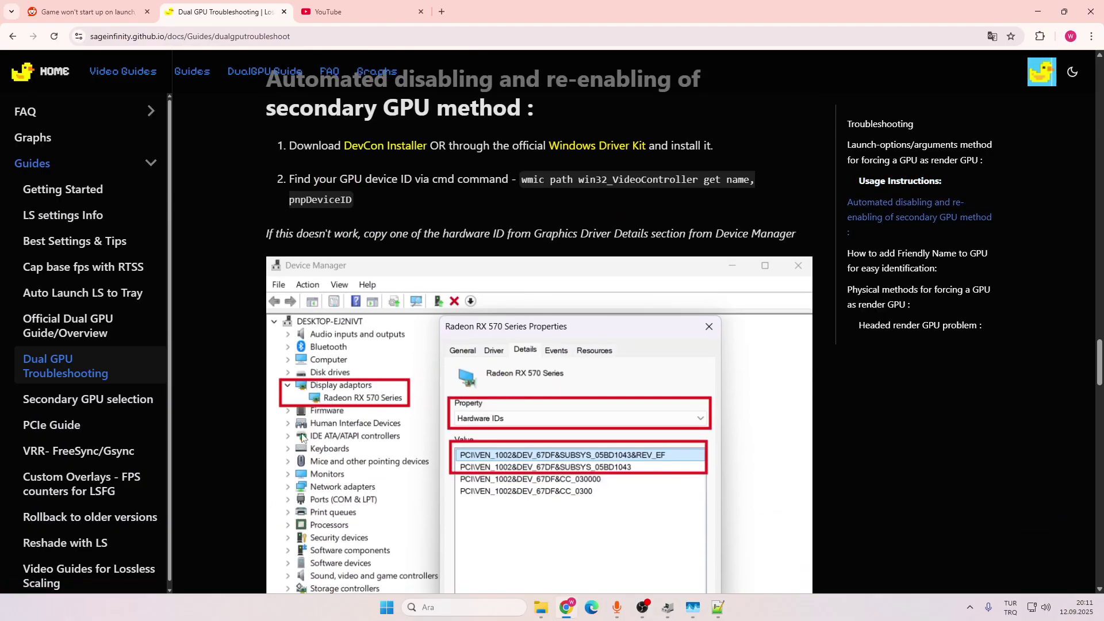
scroll(540, 345, "down", 6)
scroll(539, 346, "down", 1)
right_click(314, 229)
left_click(360, 250)
Create a new text document on the desktop
left_click(1101, 608)
right_click(592, 261)
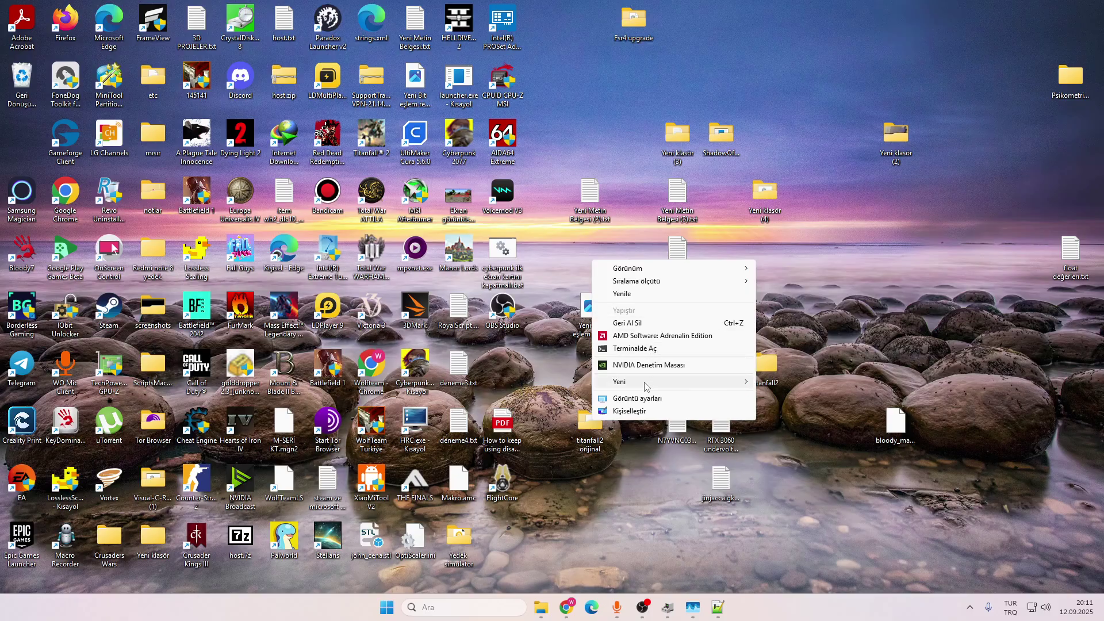
mouse_move(621, 382)
left_click(802, 439)
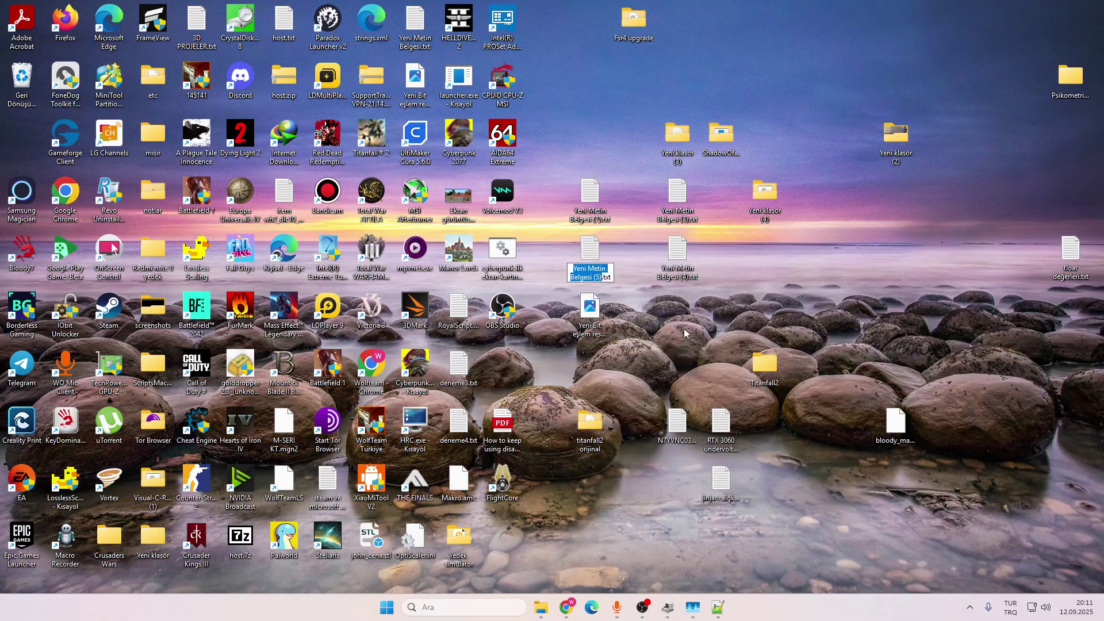
type("re enabling")
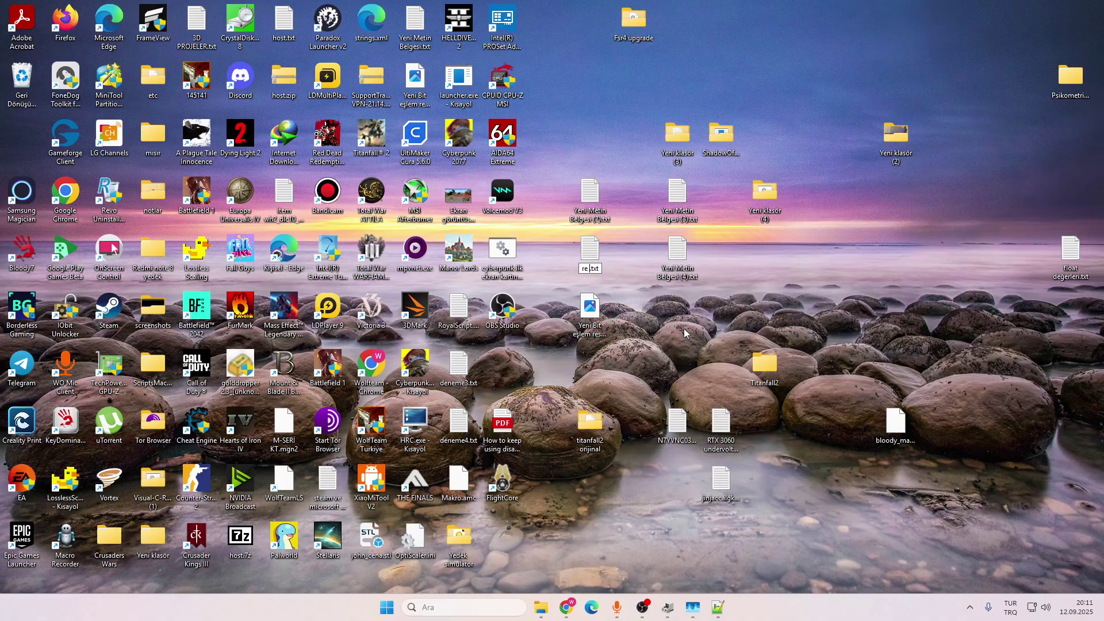
type(" disabl")
type("ing")
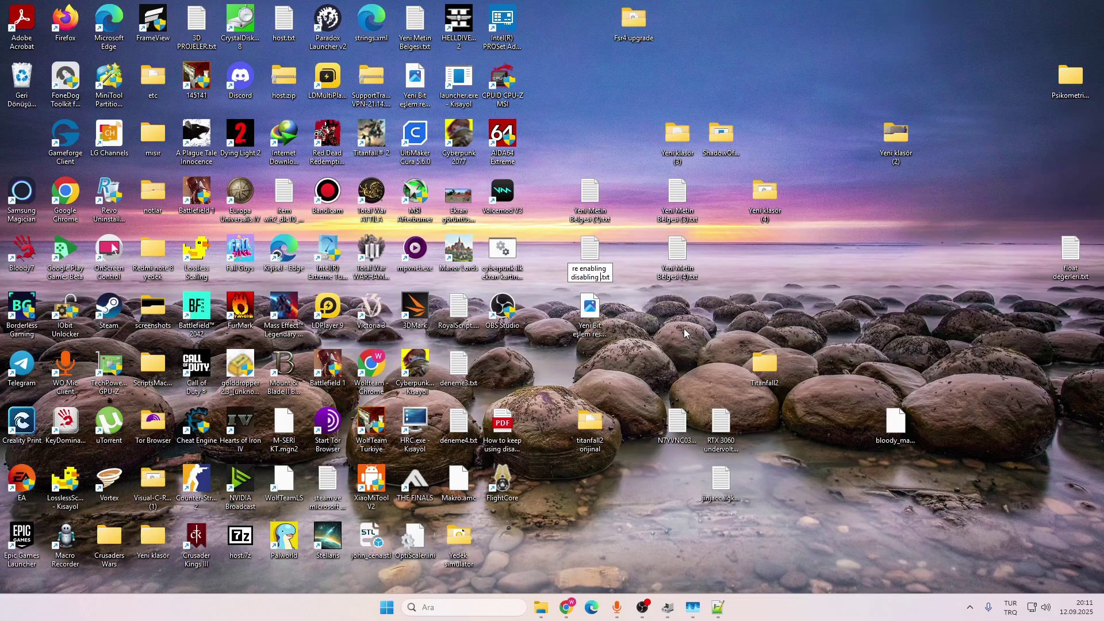
type(" gpu")
Confirm the name 're enabling disabling gpu.txt' and open the file in Notepad++
key("Return")
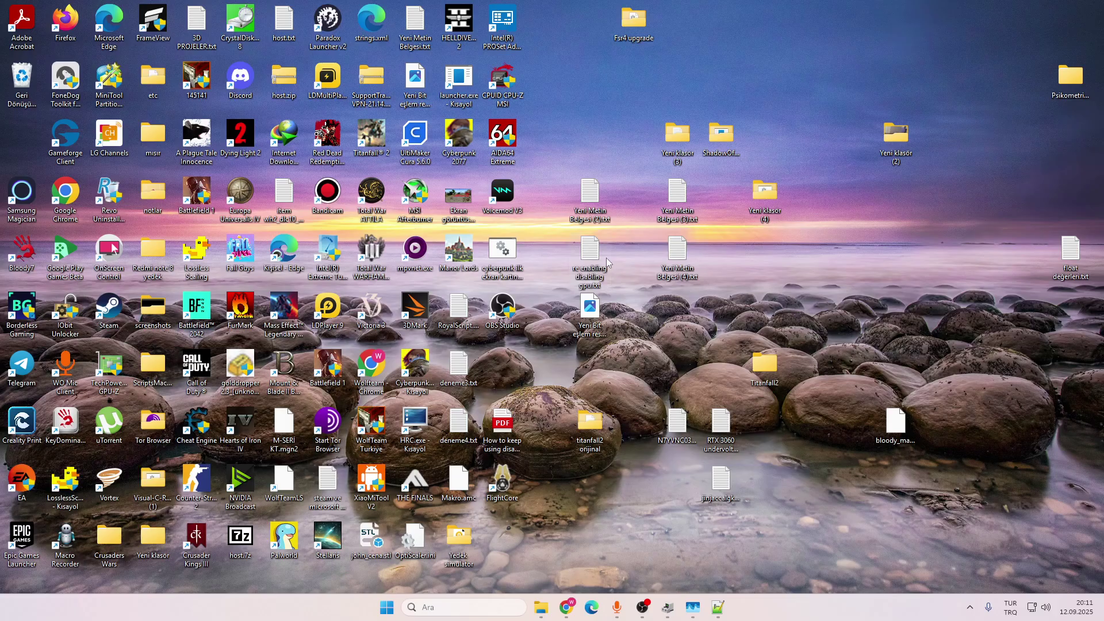
right_click(593, 253)
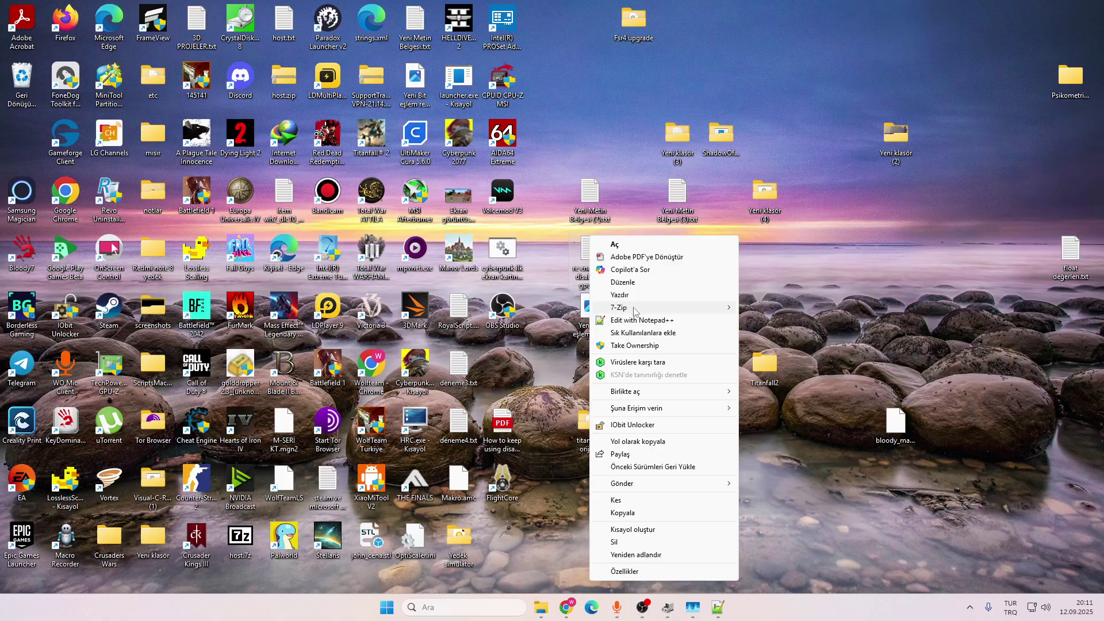
left_click(656, 320)
Paste the batch script template into the new file
key("ctrl+v")
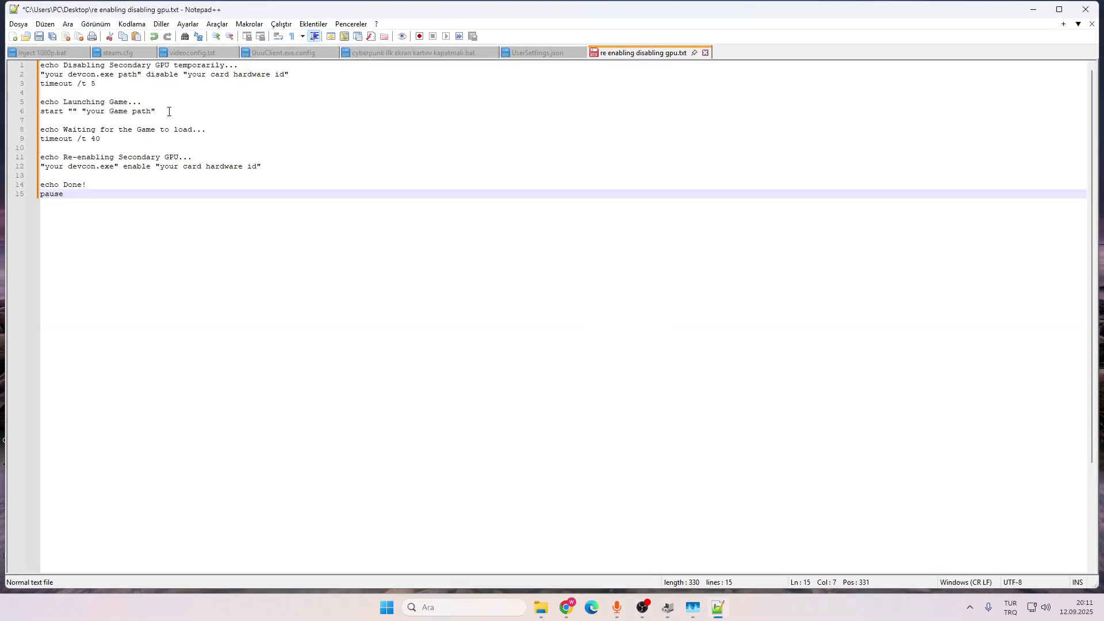
left_click(170, 110)
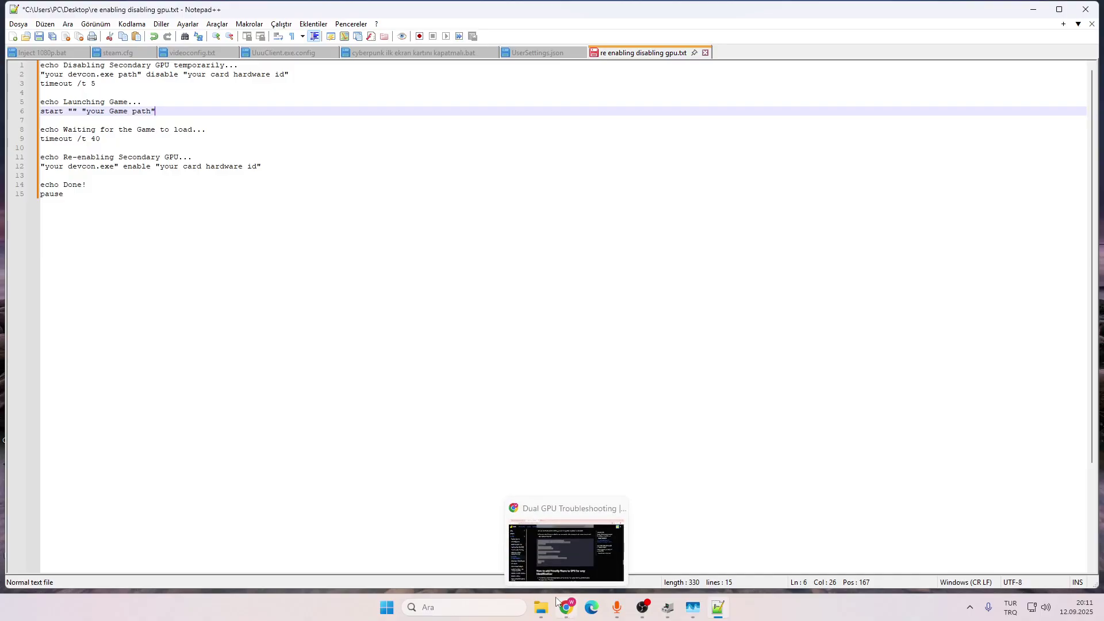
Browse to C:\Program Files (x86)\Windows Kits\10\Tools\10.0.26100.0\x64 in File Explorer
mouse_move(541, 607)
left_click(548, 553)
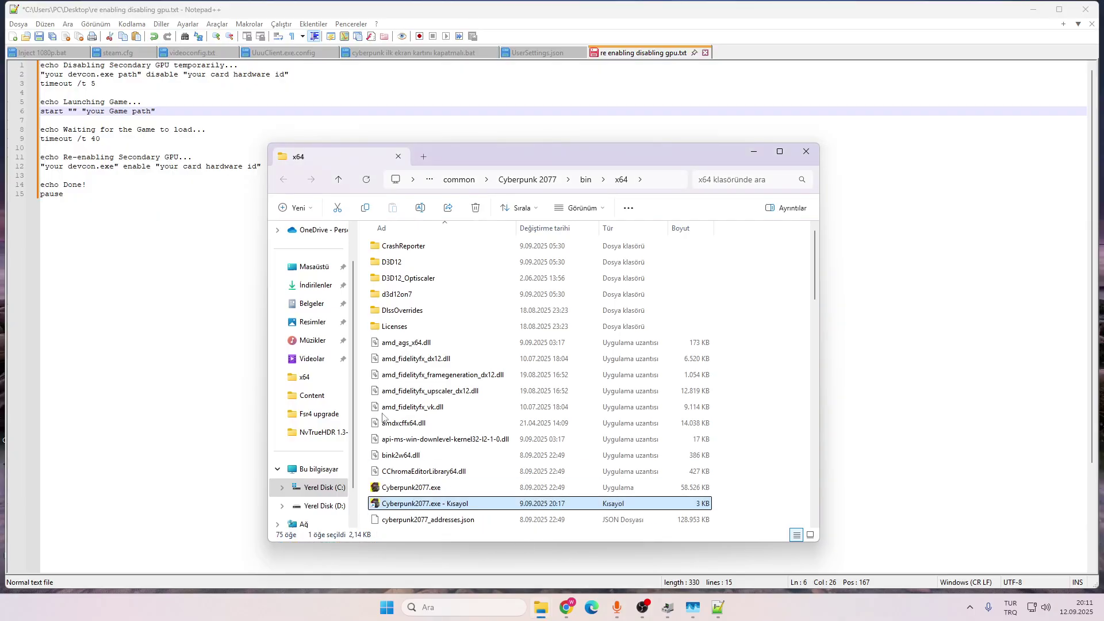
left_click(423, 157)
left_click(325, 487)
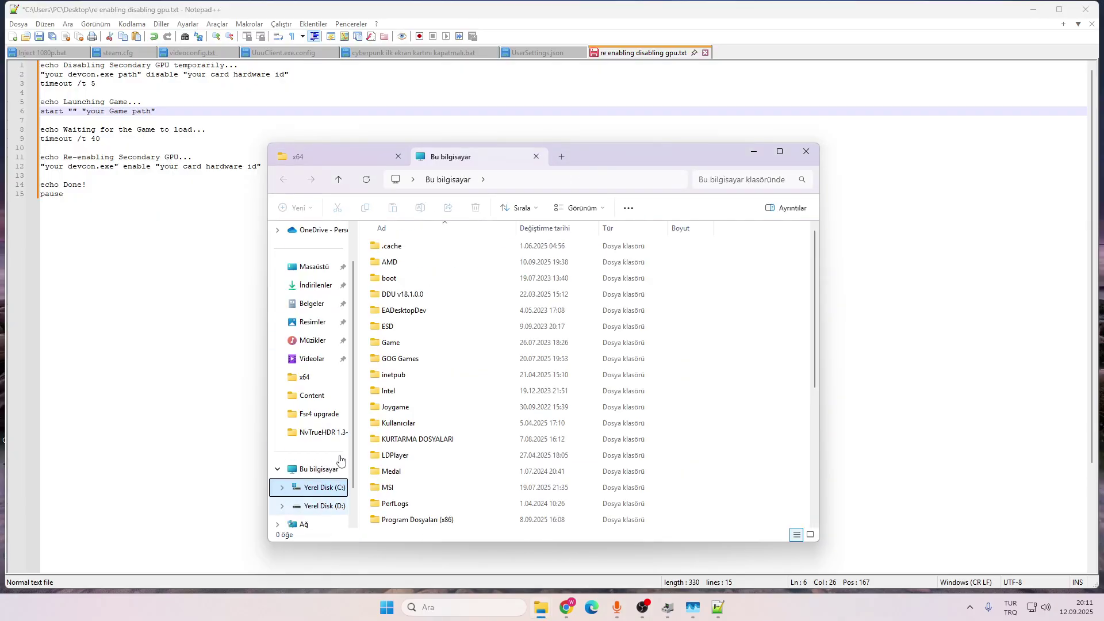
double_click(414, 520)
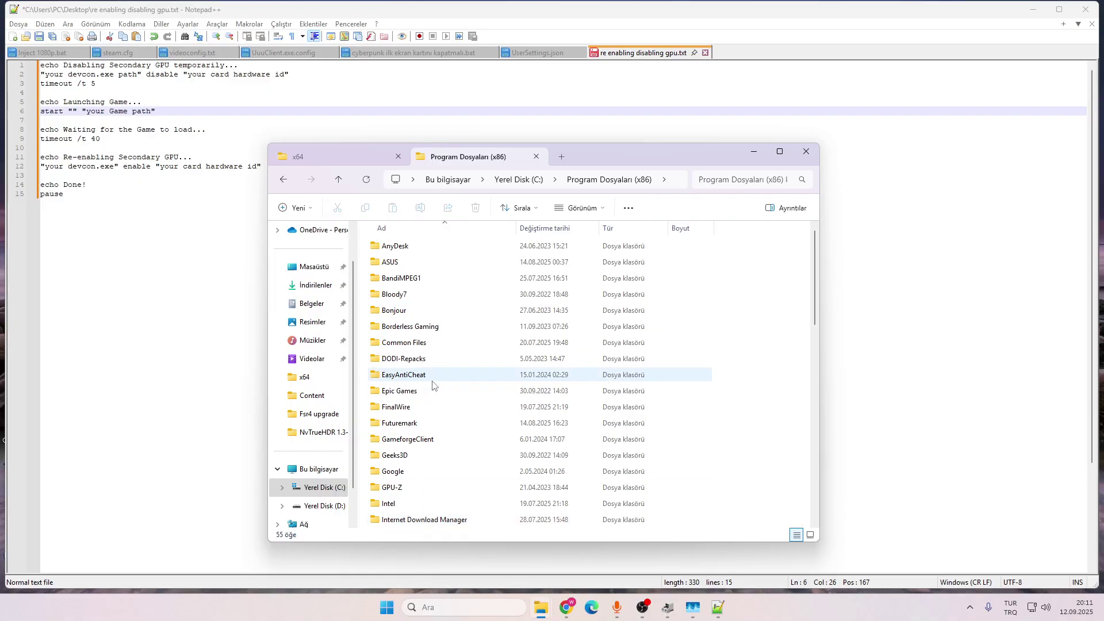
key("w")
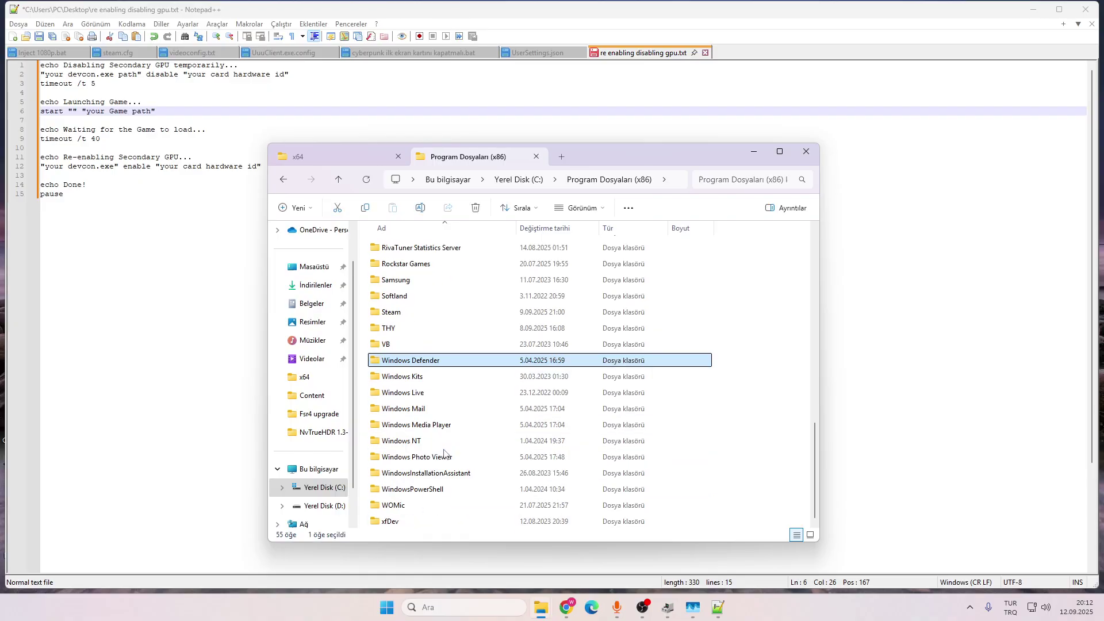
double_click(431, 377)
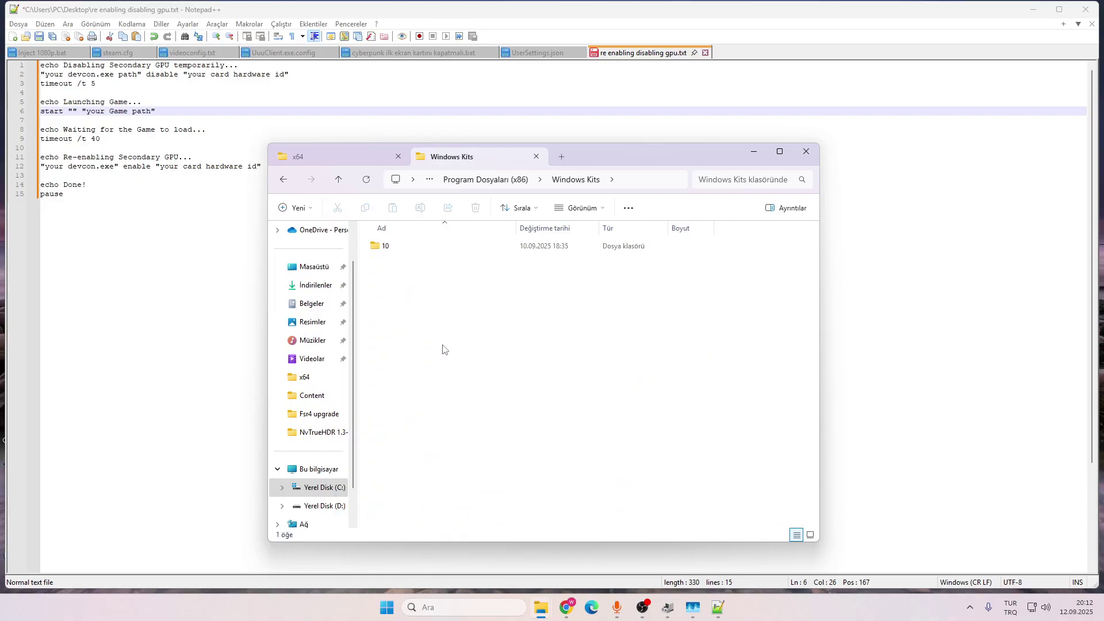
double_click(389, 243)
left_click(401, 505)
double_click(402, 508)
double_click(406, 247)
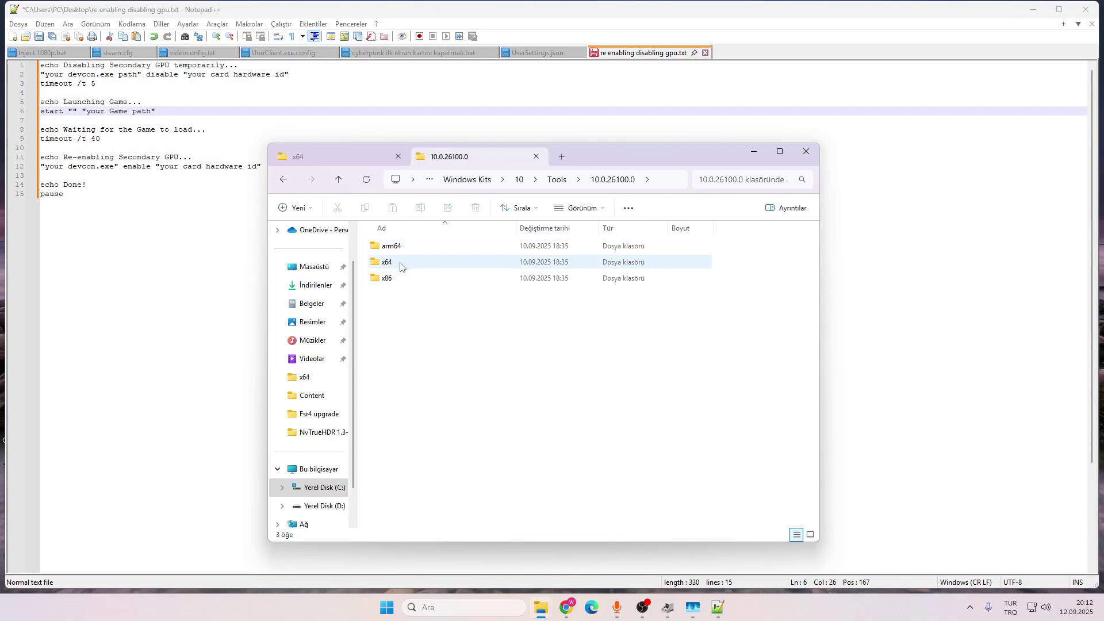
double_click(400, 264)
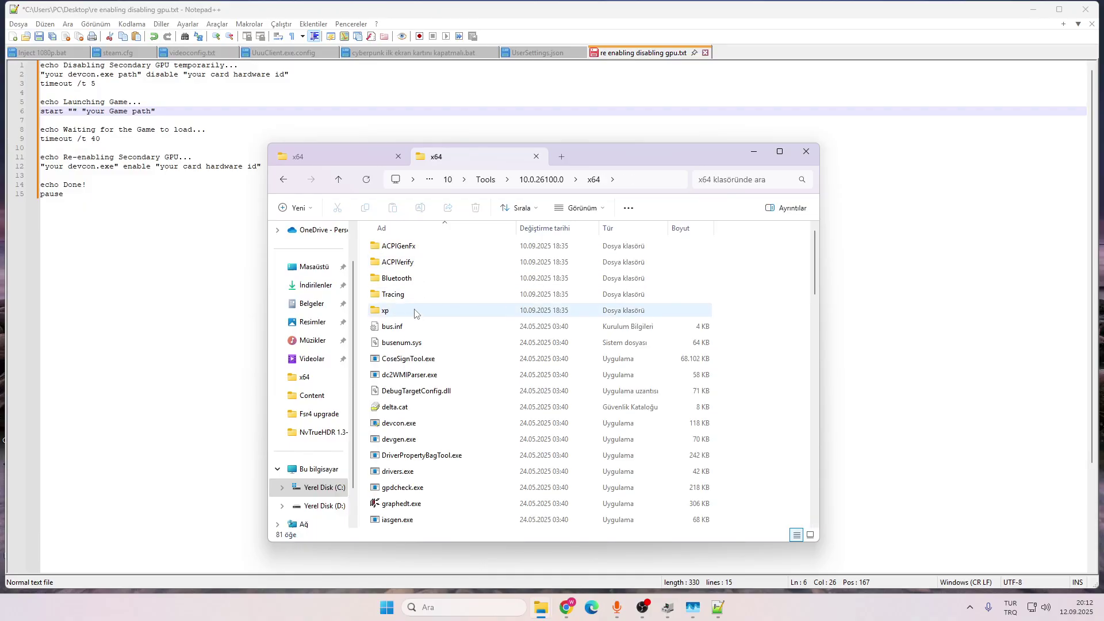
Select devcon.exe, reveal the folder's full path, and select the line 2 placeholder
left_click(434, 425)
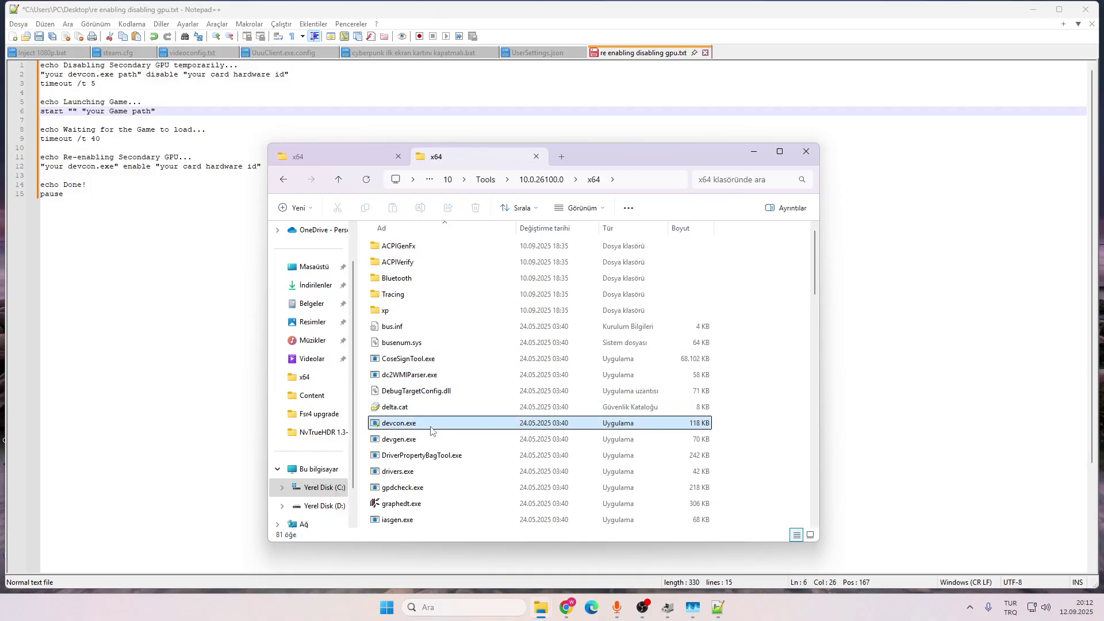
left_click(640, 181)
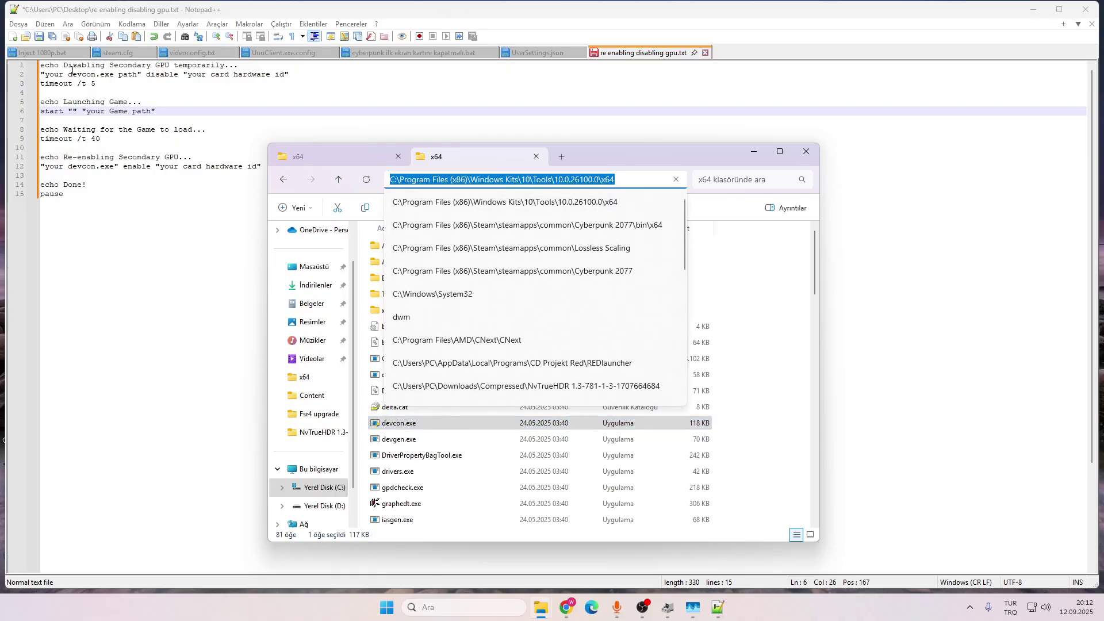
left_click_drag(71, 74, 45, 74)
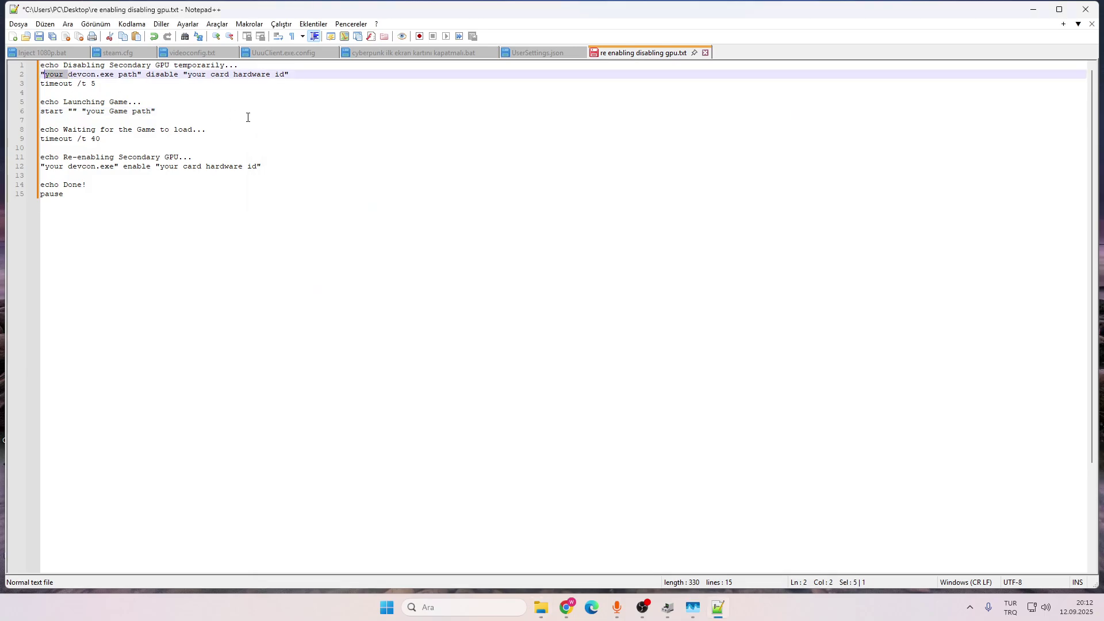
Replace the line 2 placeholder with the full devcon.exe path and remove the leftover 'path'
type("C:\\Program Files (x86)\\Windows Kits\\10\\Tools\\10.0.26100.0\\x64")
left_click_drag(304, 74, 310, 75)
left_click(325, 75)
type("\\")
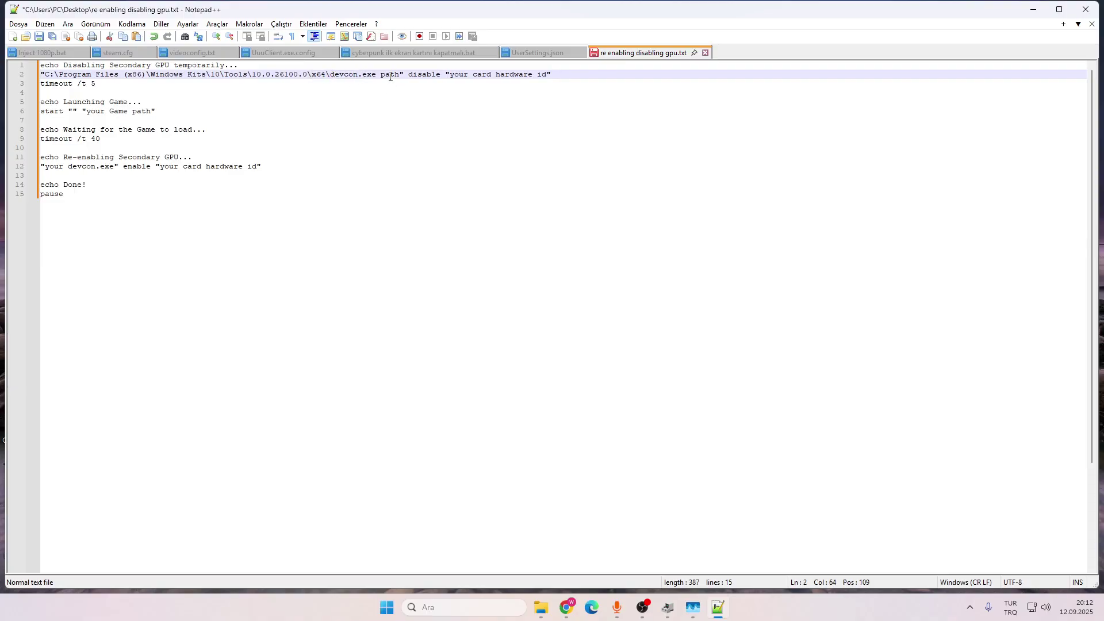
mouse_move(375, 75)
left_mouse_down()
mouse_move(403, 74)
mouse_move(46, 77)
left_mouse_up()
key("ctrl+c")
key("BackSpace")
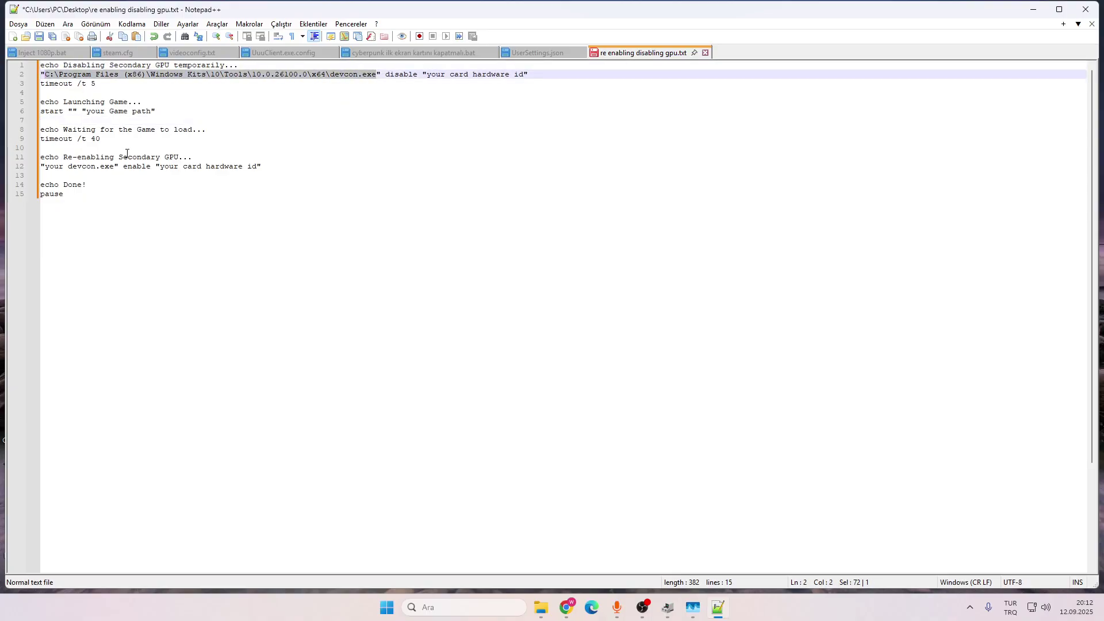
Replace the 'your devcon.exe' placeholder on line 12 with the full devcon.exe path
left_click_drag(115, 167, 50, 168)
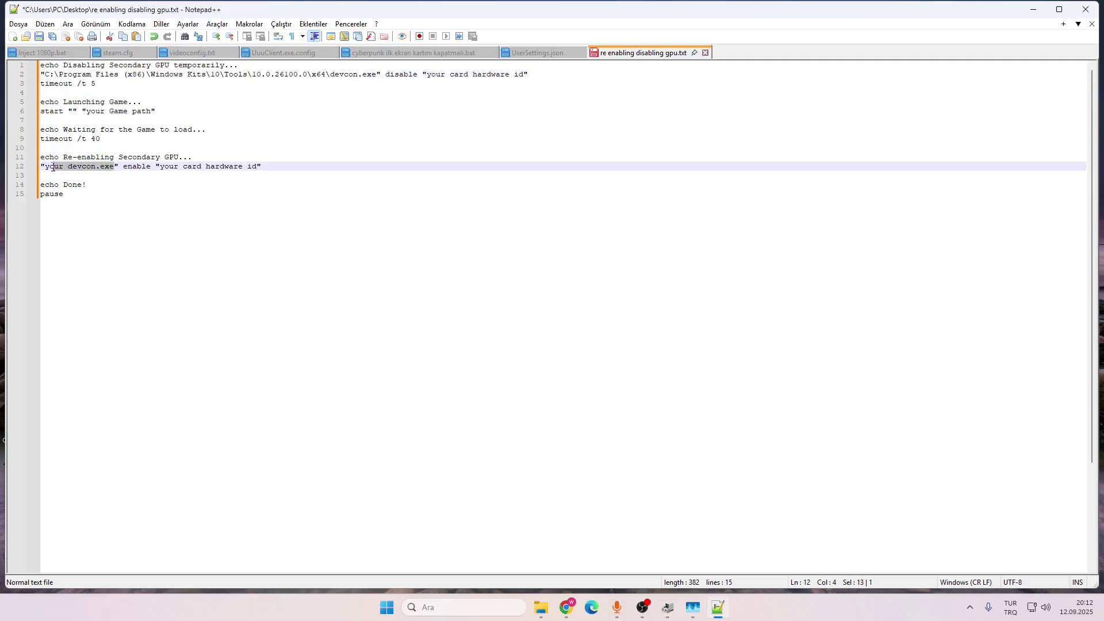
key("ctrl+v")
left_click(352, 221)
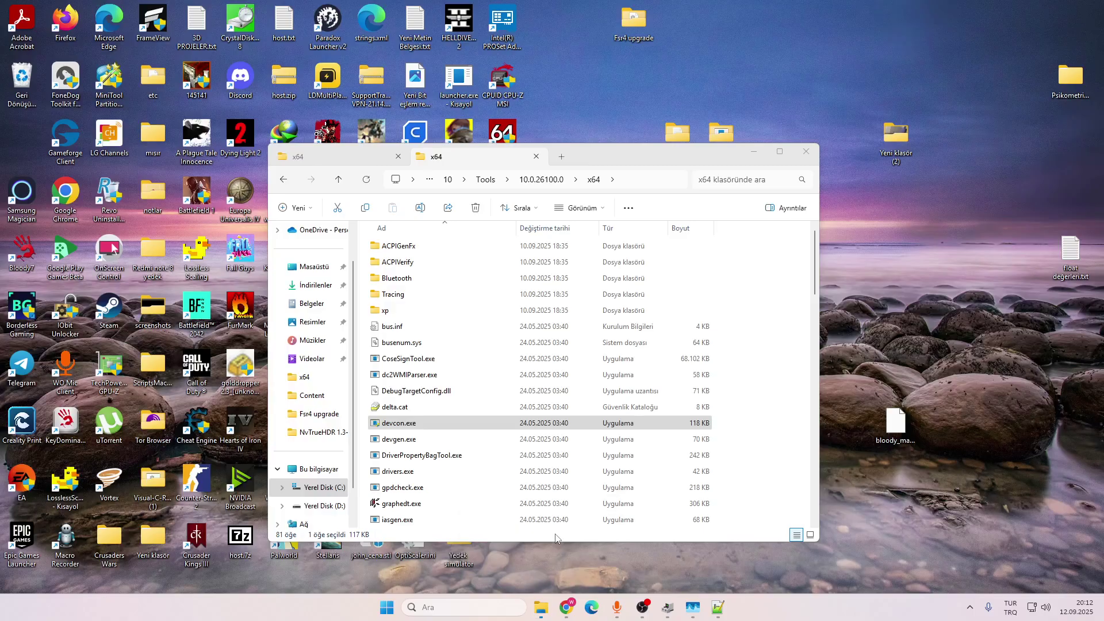
Paste the Cyberpunk 2077 bin\x64 folder path from Explorer over the 'your Game path' placeholder on line 6
left_click(603, 531)
left_click(483, 226)
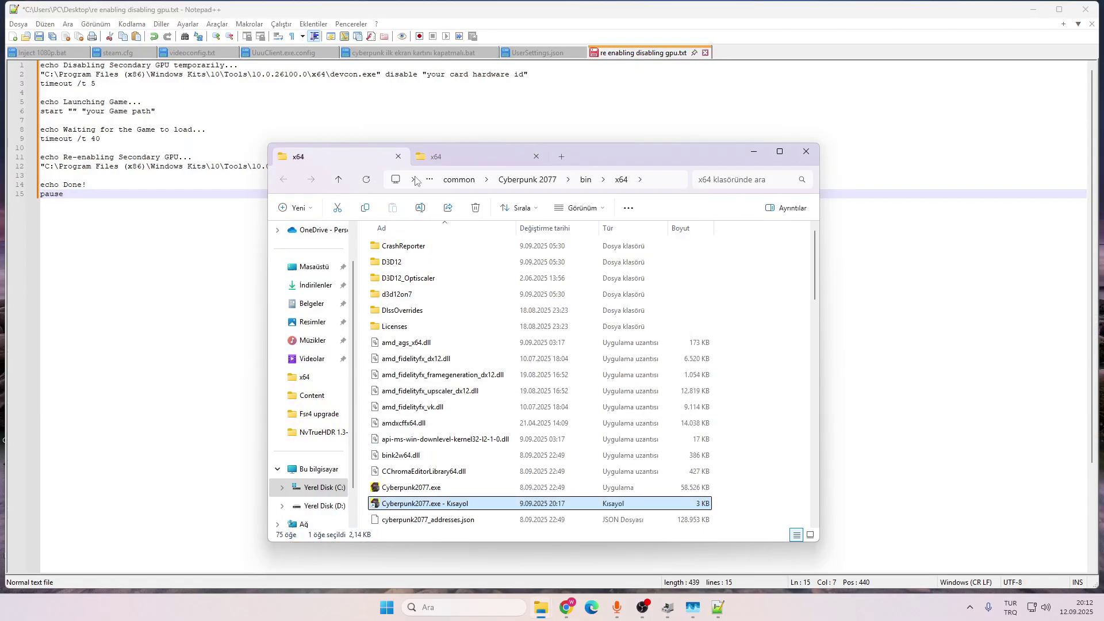
left_click(651, 181)
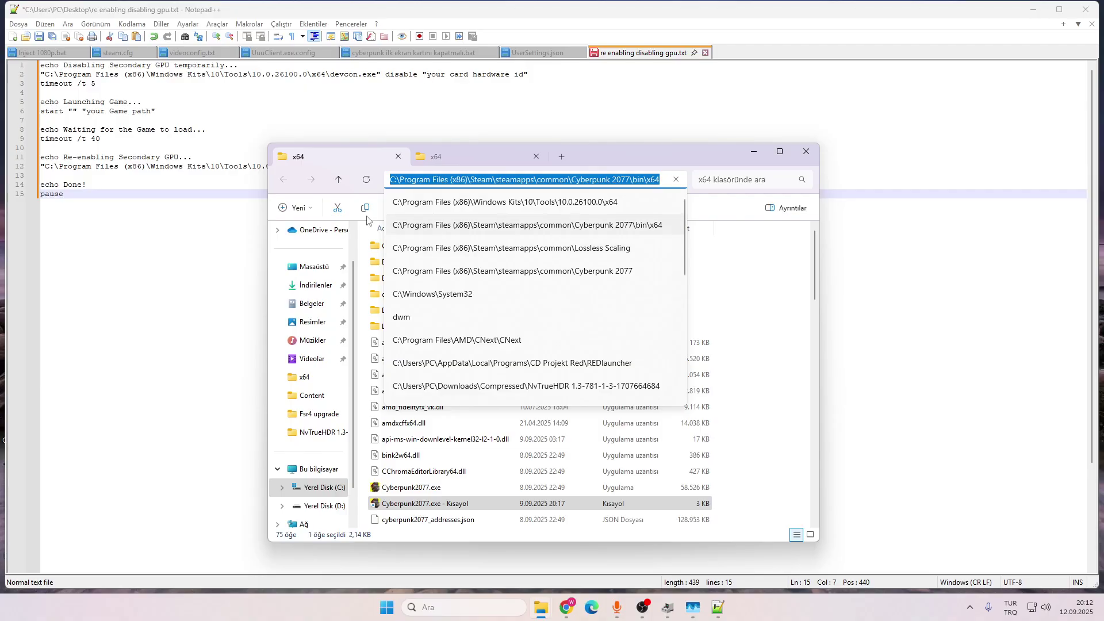
left_click(96, 138)
left_click_drag(86, 111, 151, 110)
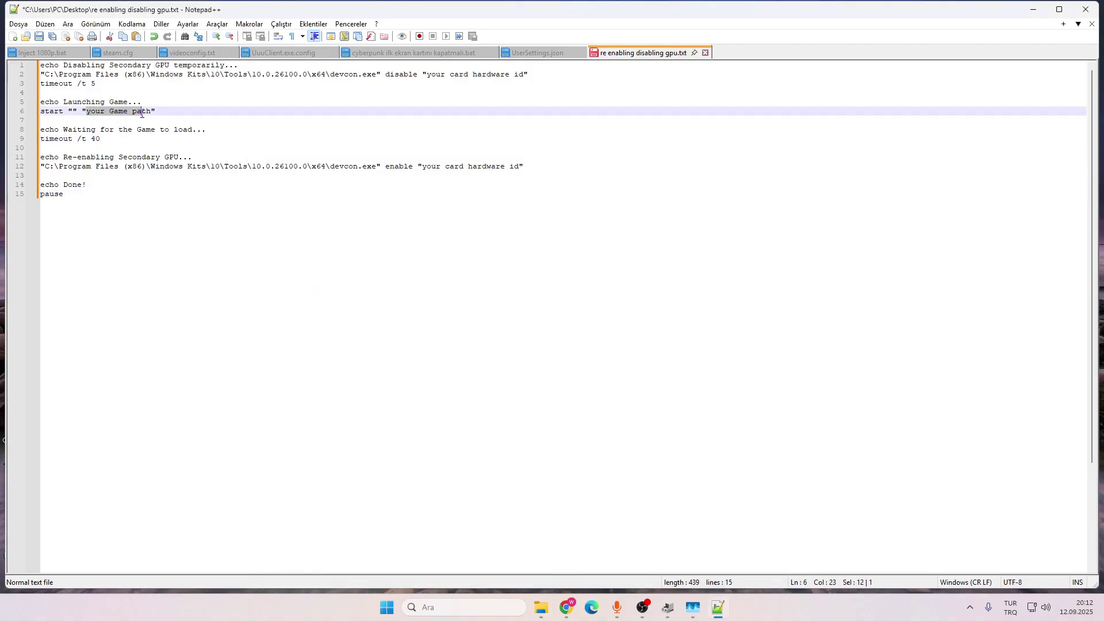
type("C:\\Program Files (x86)\\Steam\\steamapps\\common\\Cyberpunk 2077\\bin\\x64")
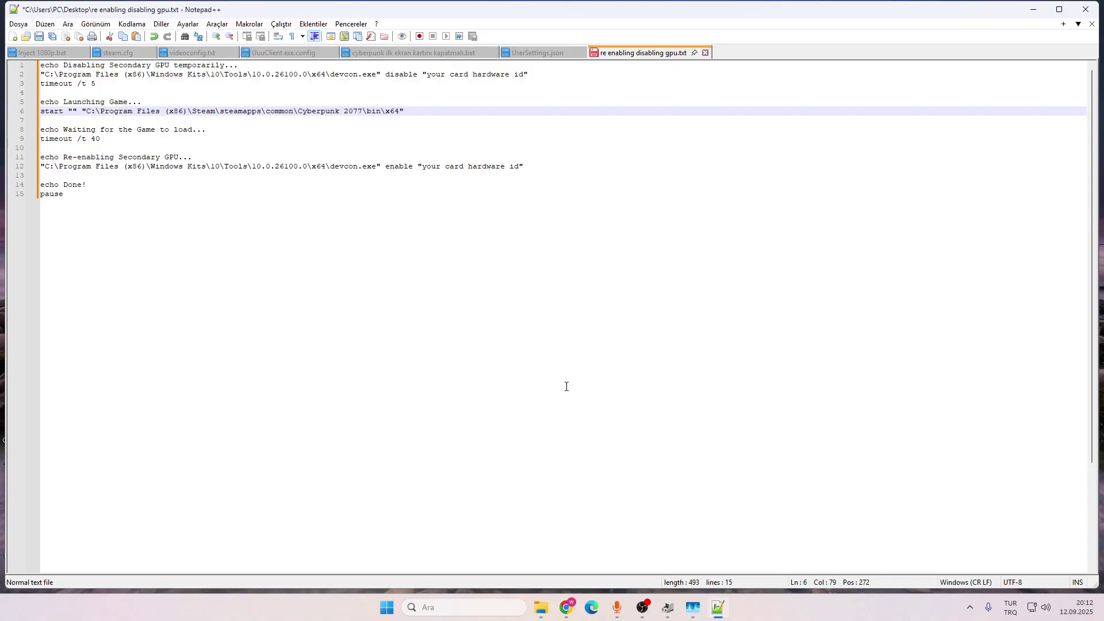
Append \Cyberpunk2077.exe, copied from the file's name, to complete the full executable path in the start line
left_click(565, 607)
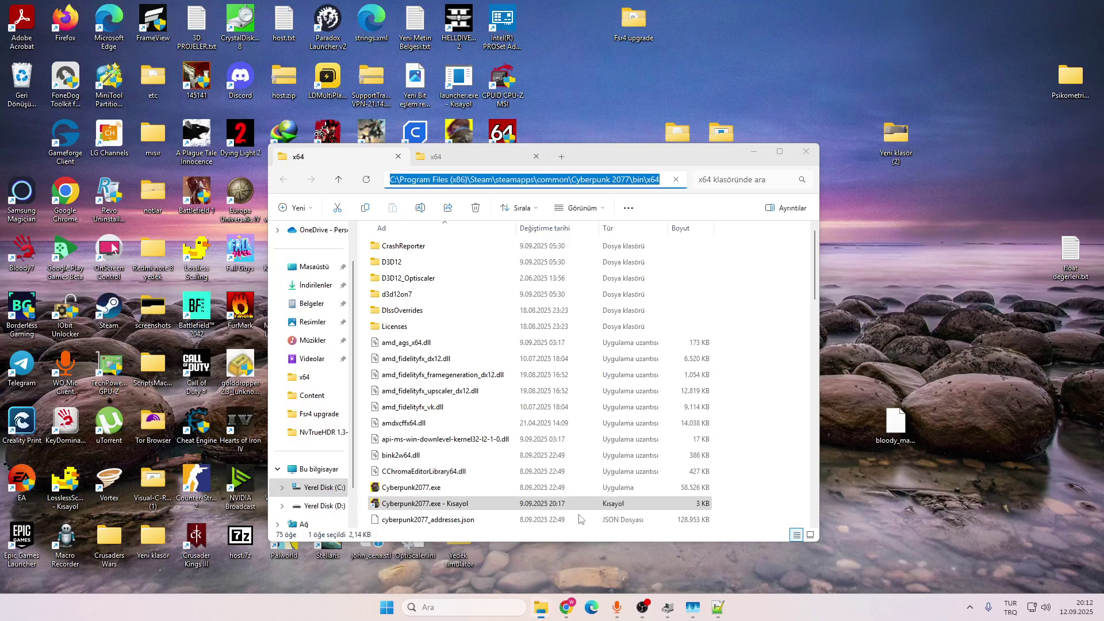
left_click(570, 552)
left_click(423, 488)
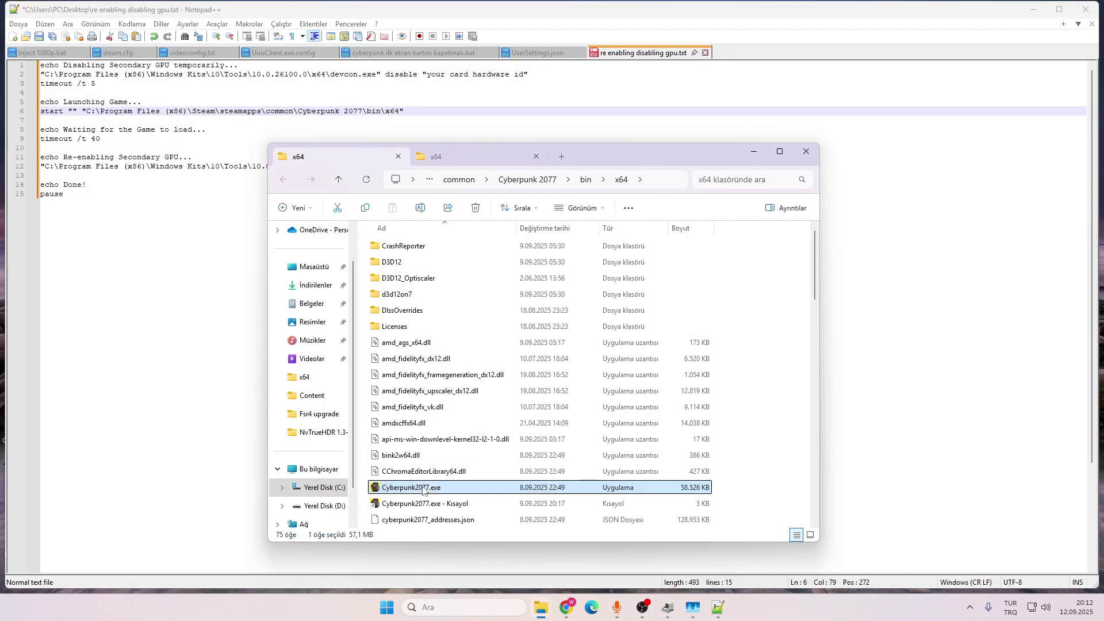
right_click(423, 489)
left_click(436, 447)
key("ctrl+a")
key("ctrl+c")
left_click(244, 221)
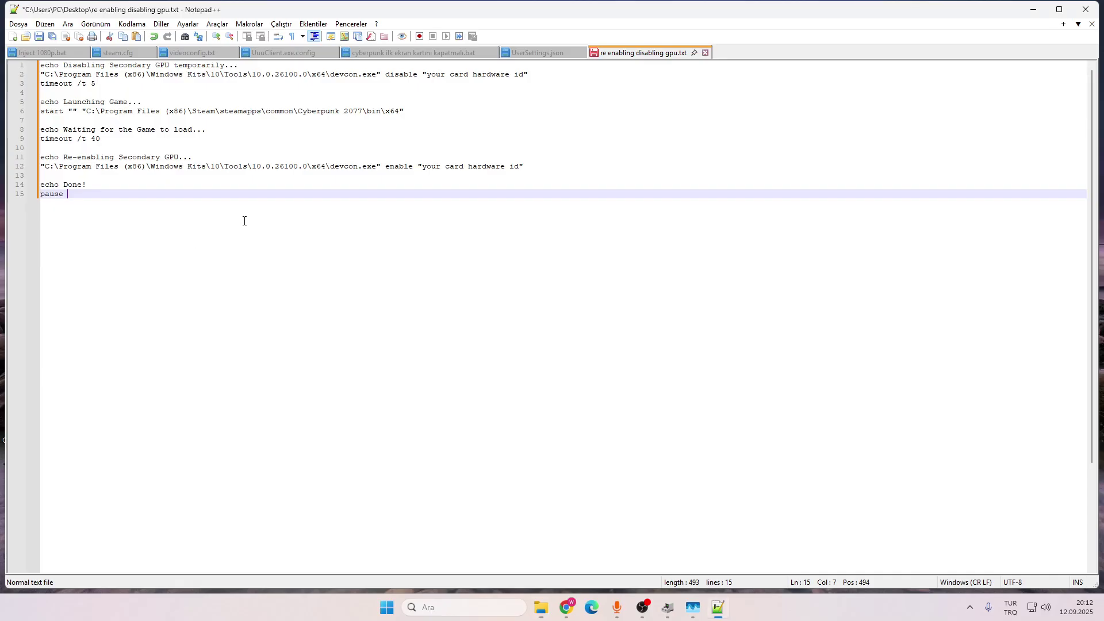
left_click(400, 111)
key("ctrl+v")
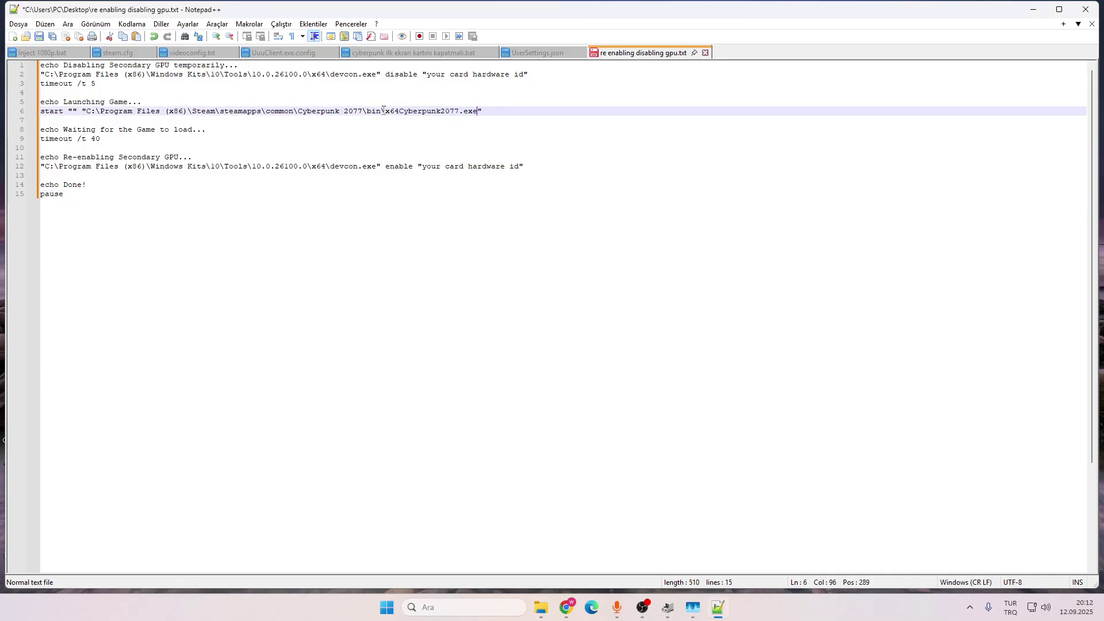
left_click(399, 111)
type("\\")
left_click(473, 137)
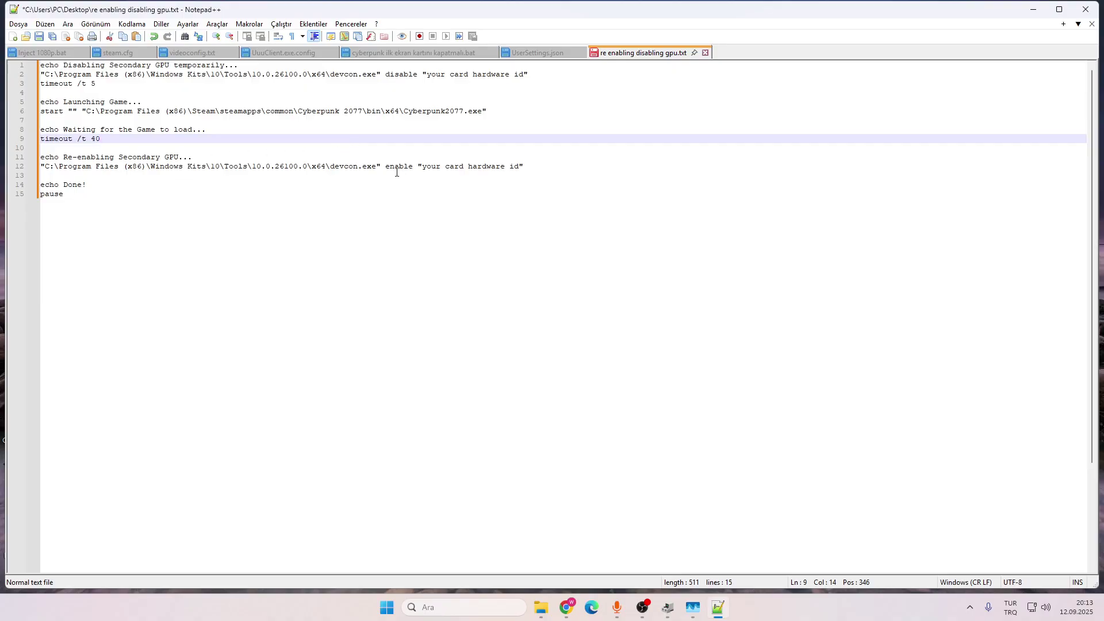
left_click_drag(430, 165, 522, 168)
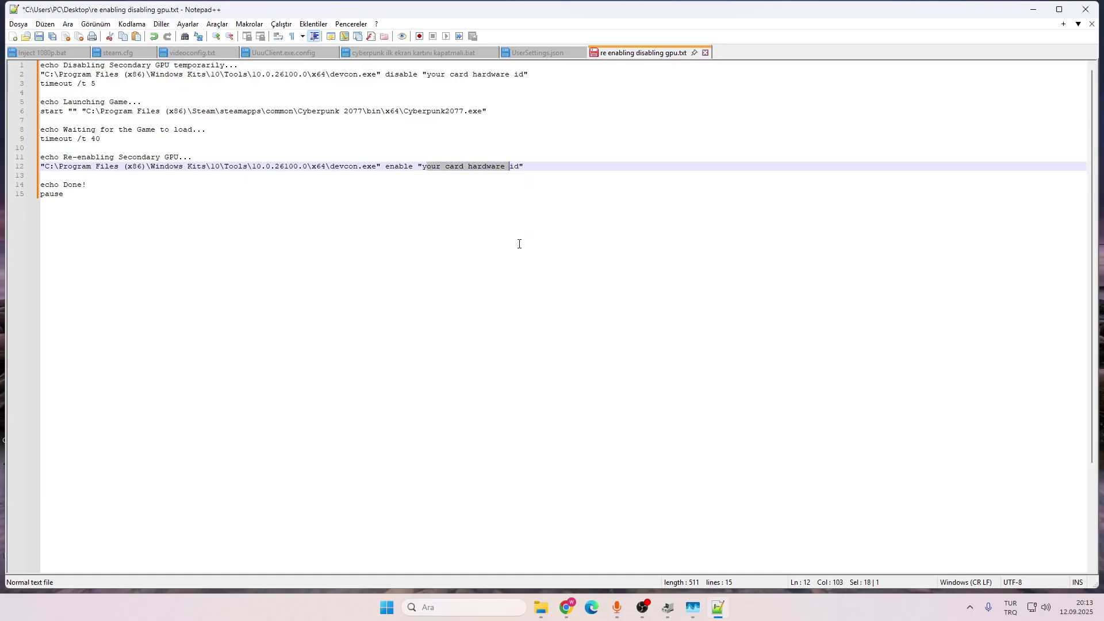
Copy the RTX 3060's first hardware ID (PCI\VEN_10DE&DEV_2487…) from its Details properties in Device Manager
left_click(668, 608)
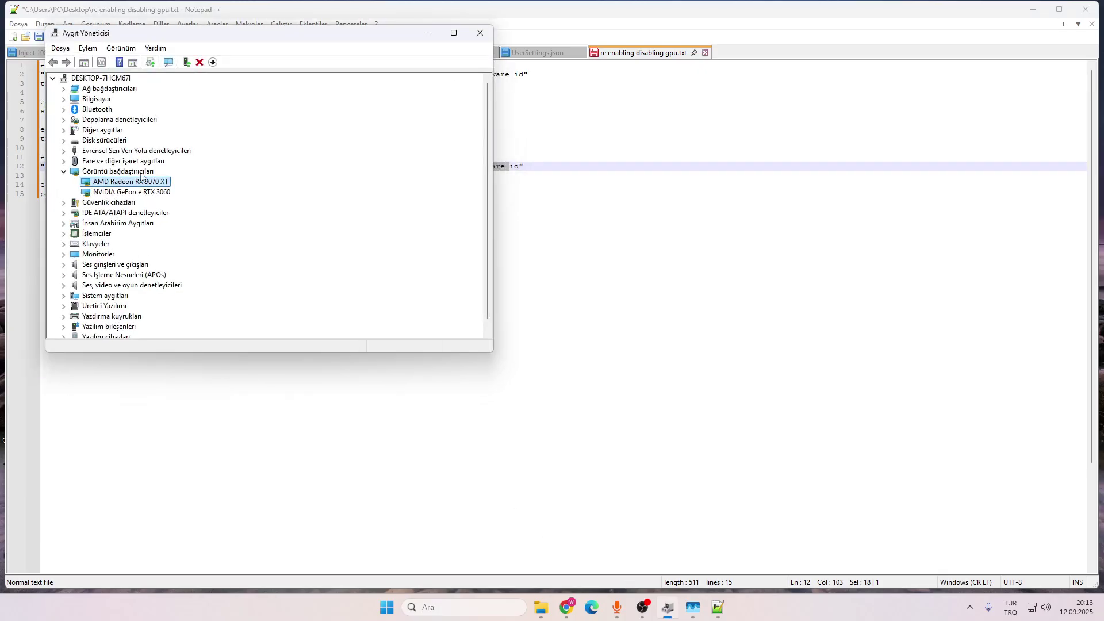
double_click(131, 193)
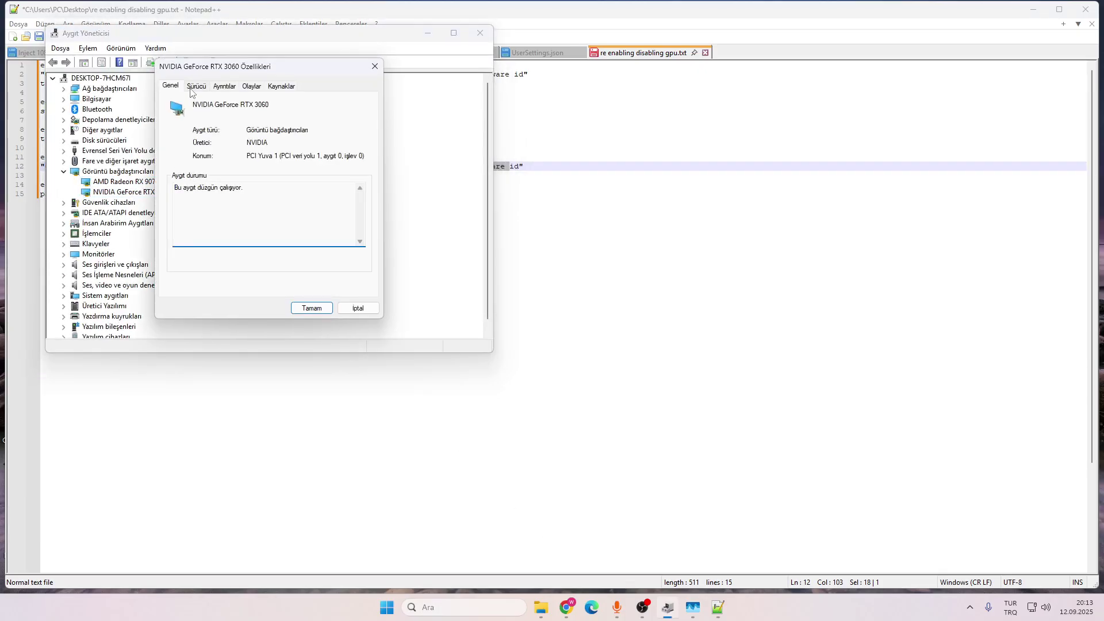
left_click(197, 88)
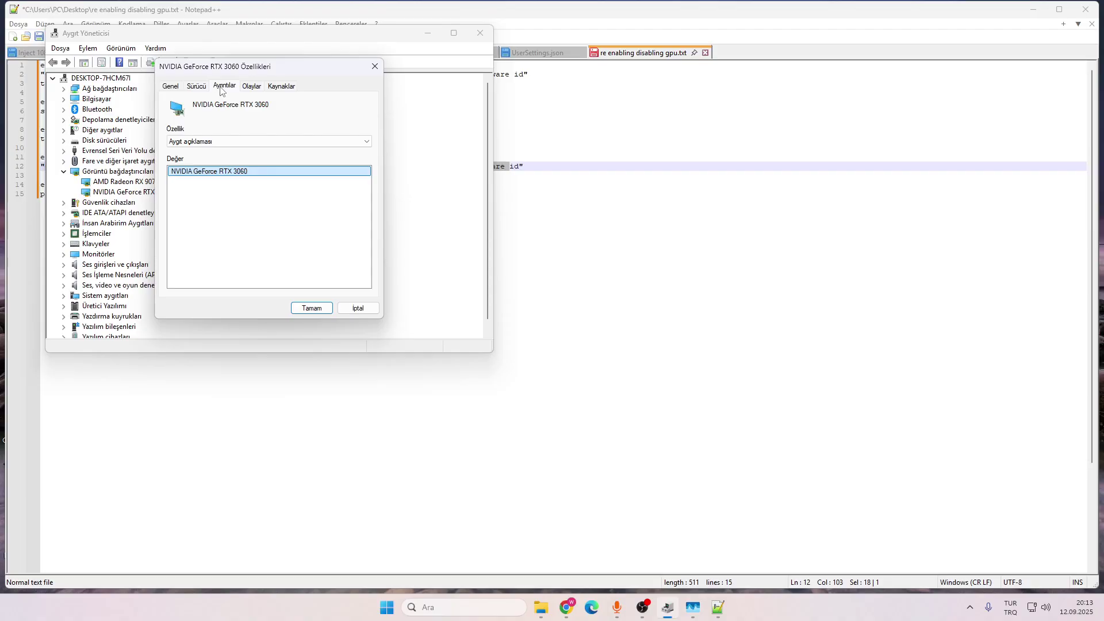
left_click(233, 142)
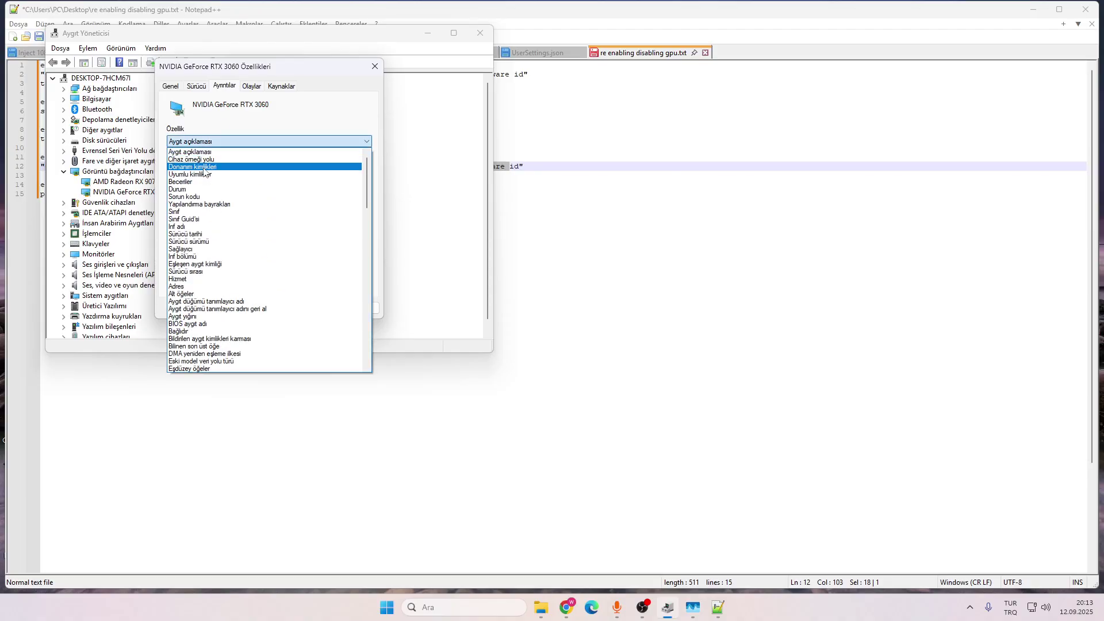
left_click(205, 168)
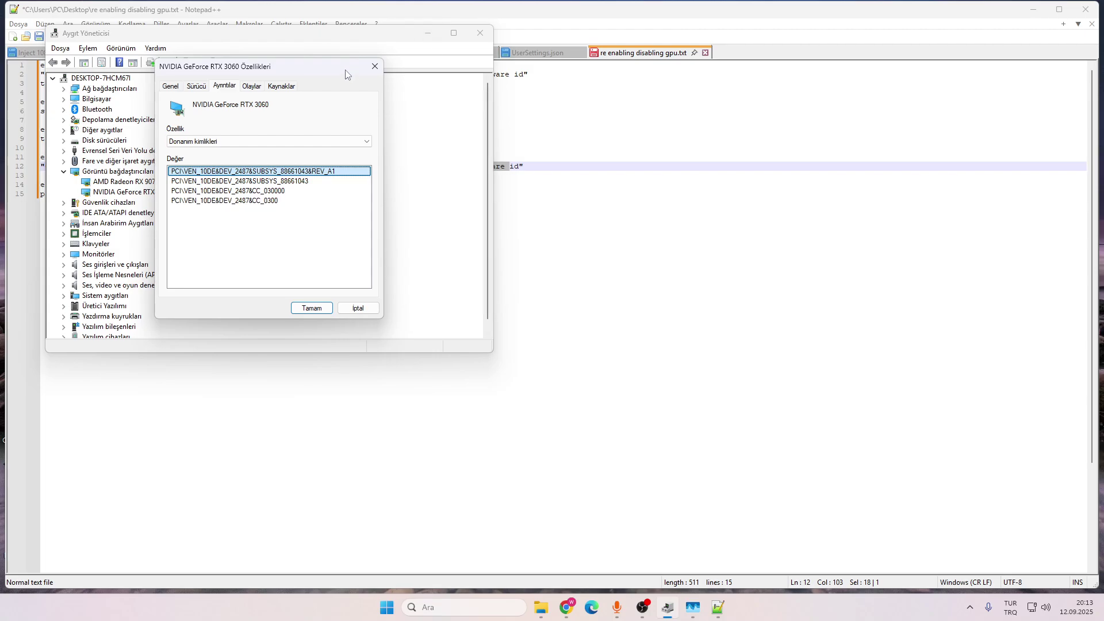
left_click(374, 66)
Paste the RTX 3060 PCI hardware ID over both 'your card hardware id' placeholders in the disable and enable lines
left_click(481, 33)
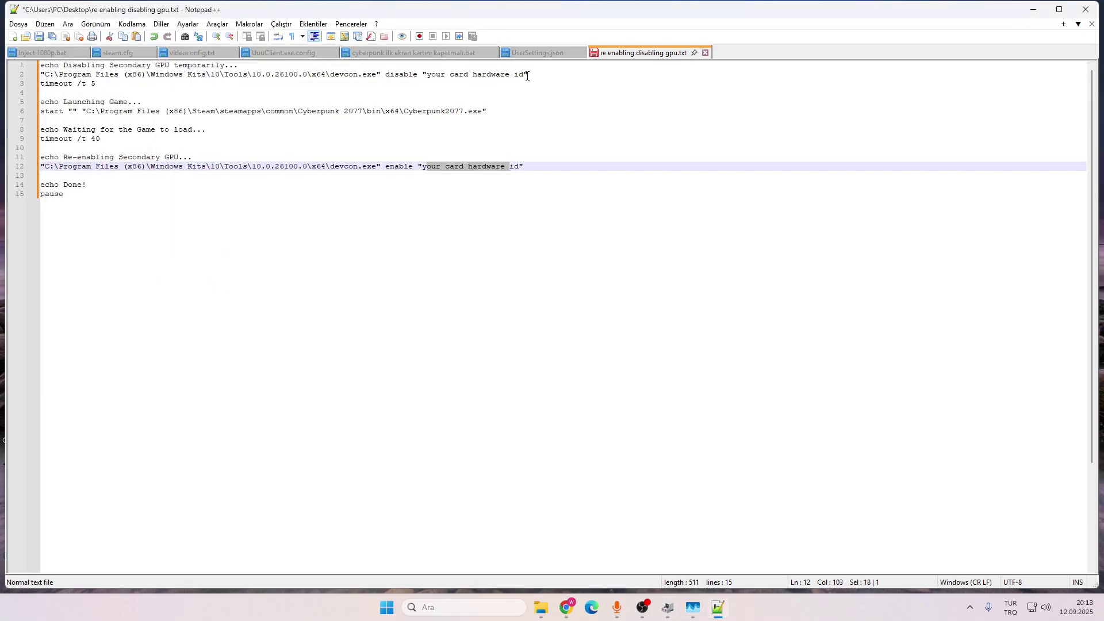
left_click_drag(524, 75, 426, 74)
type("PCI\\VEN_10DE&DEV_2487&SUBSYS_88661043&REV_A1")
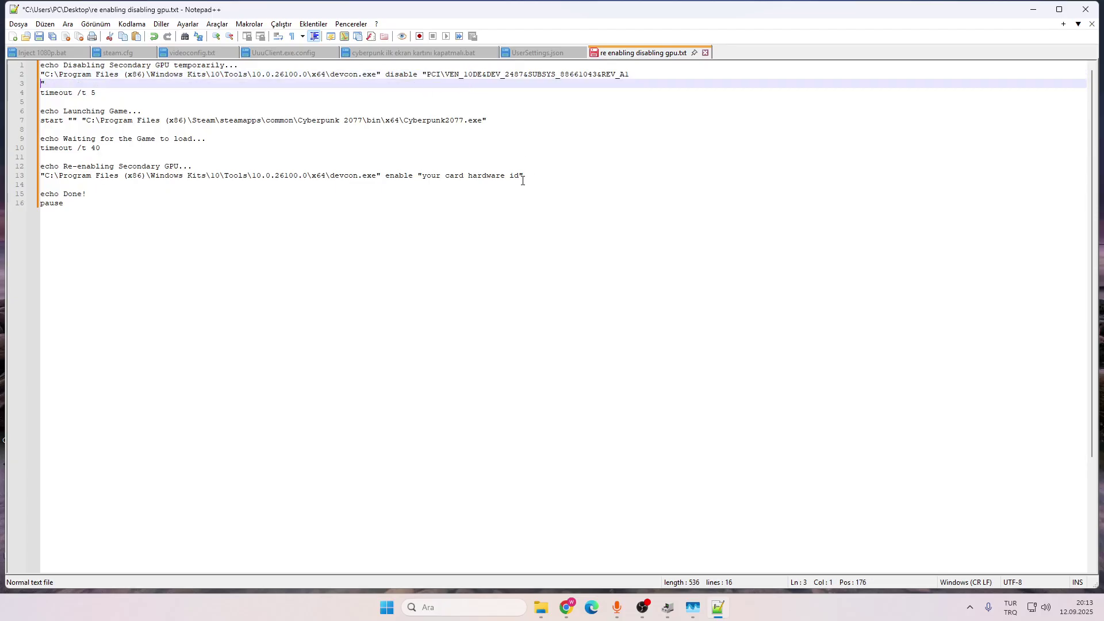
left_click_drag(524, 176, 422, 177)
type("PCI\\VEN_10DE&DEV_2487&SUBSYS_88661043&REV_A1")
left_click(554, 269)
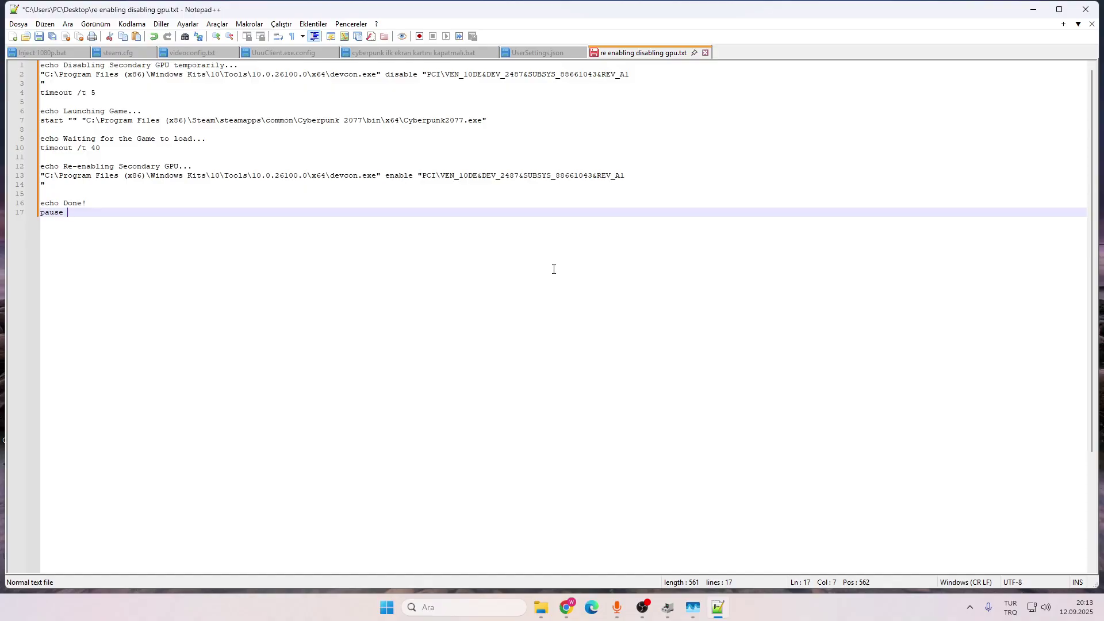
Look up 'harf' → 'letter' in a Google Translate search between Turkish and English, then close that tab
left_click(566, 607)
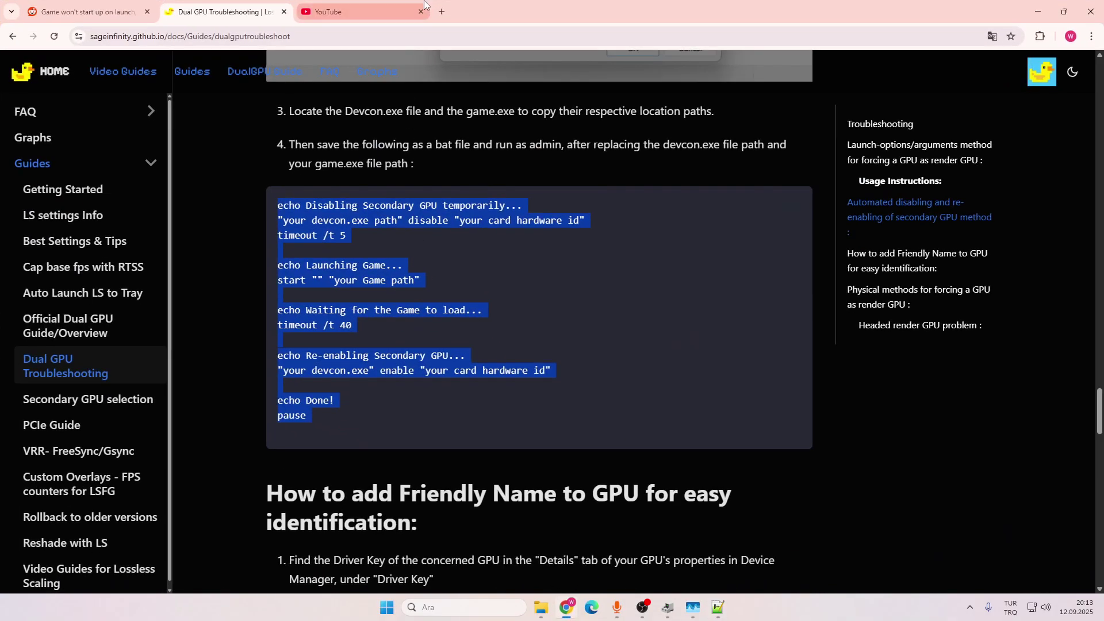
left_click(447, 12)
type("çeviir")
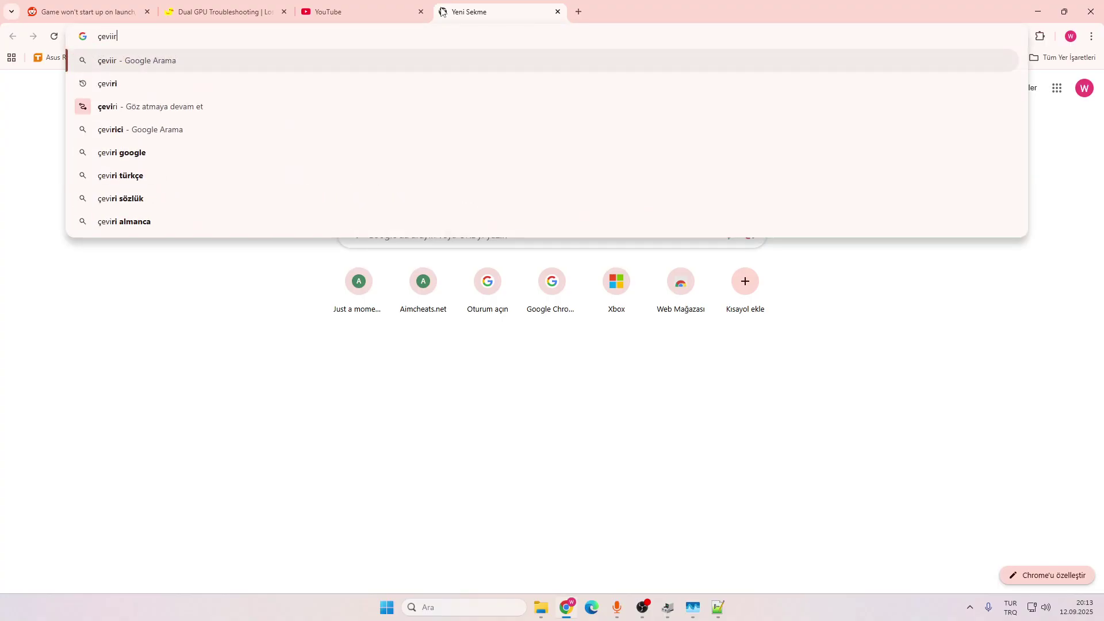
key("Return")
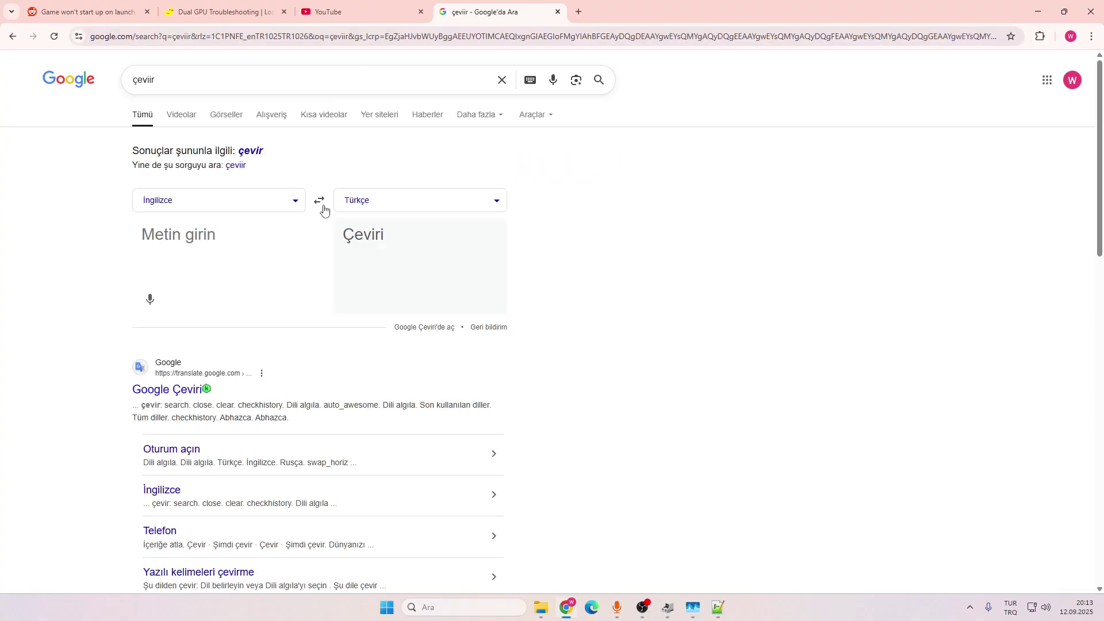
type("wo")
type("rd")
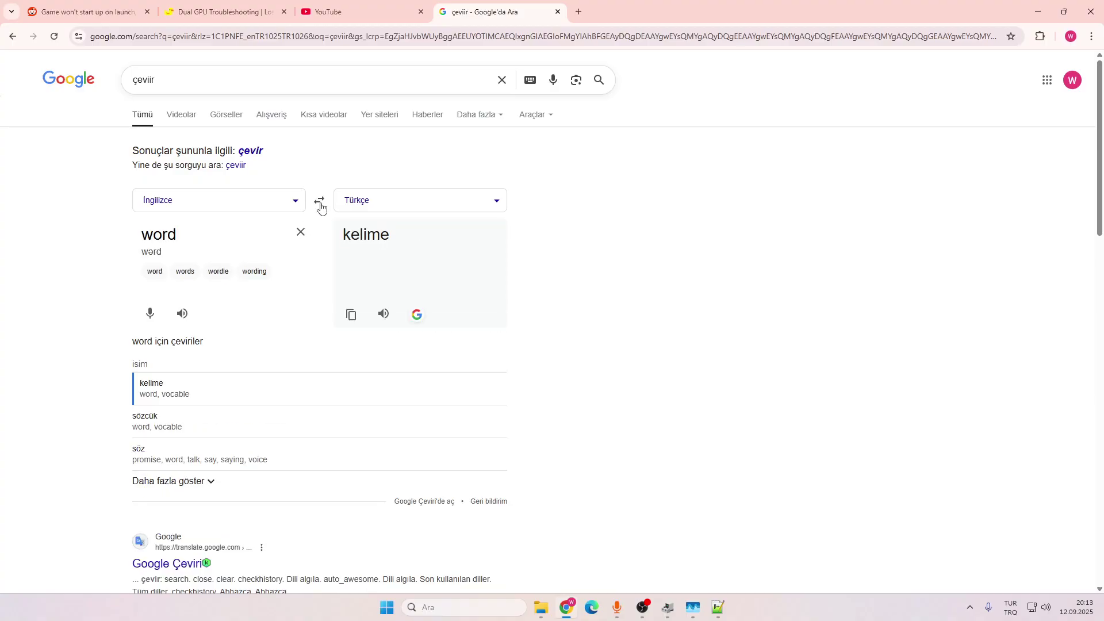
left_click(320, 207)
left_click(300, 231)
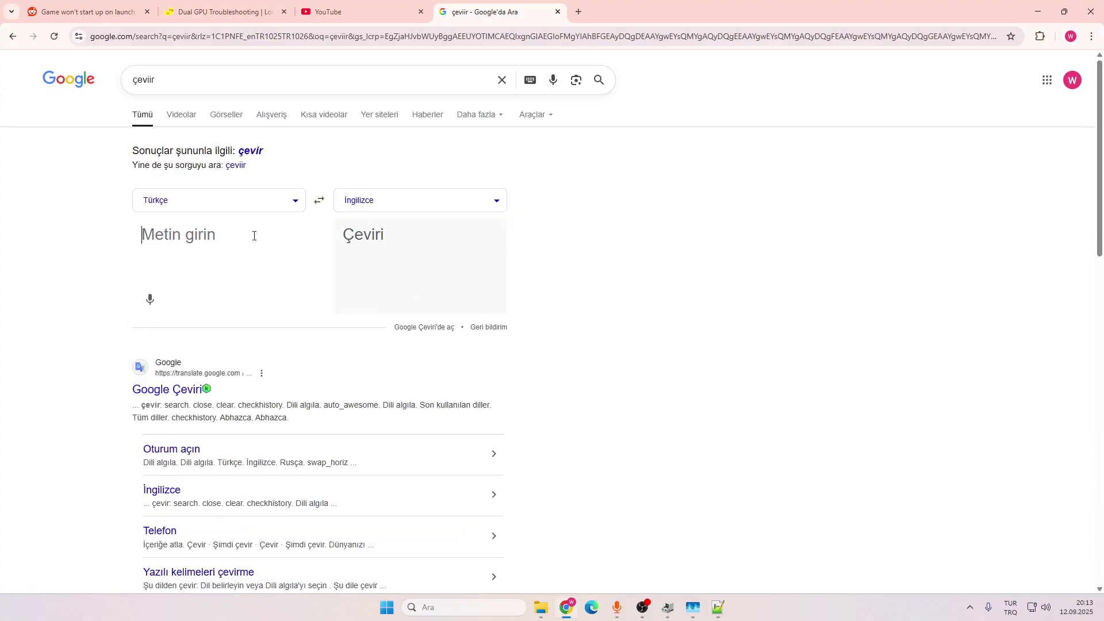
type("harf")
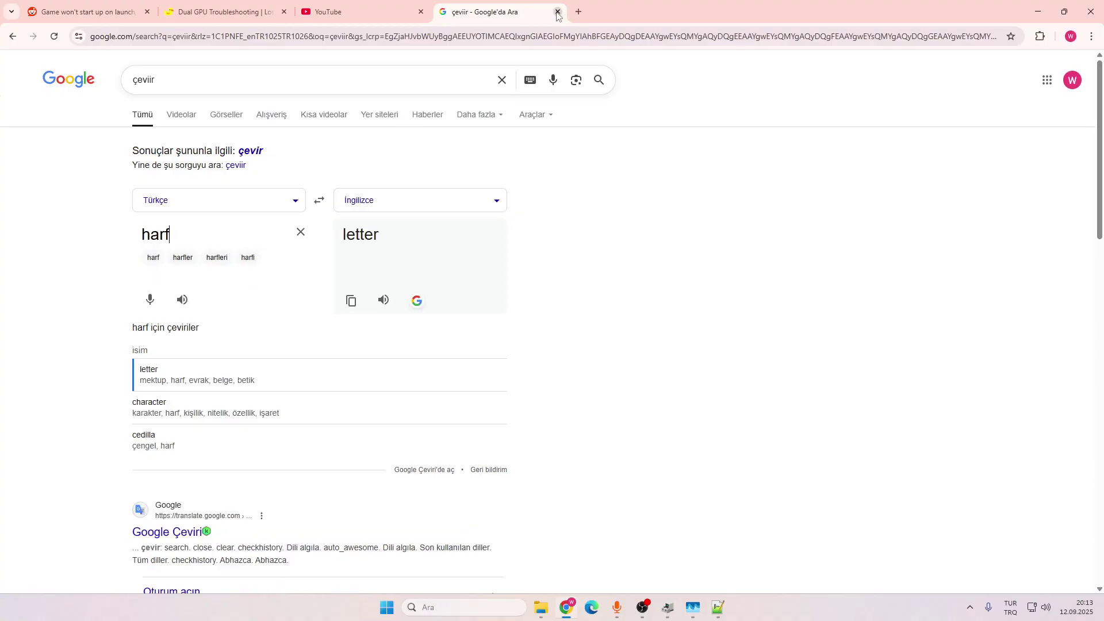
key("ctrl+shift+Tab")
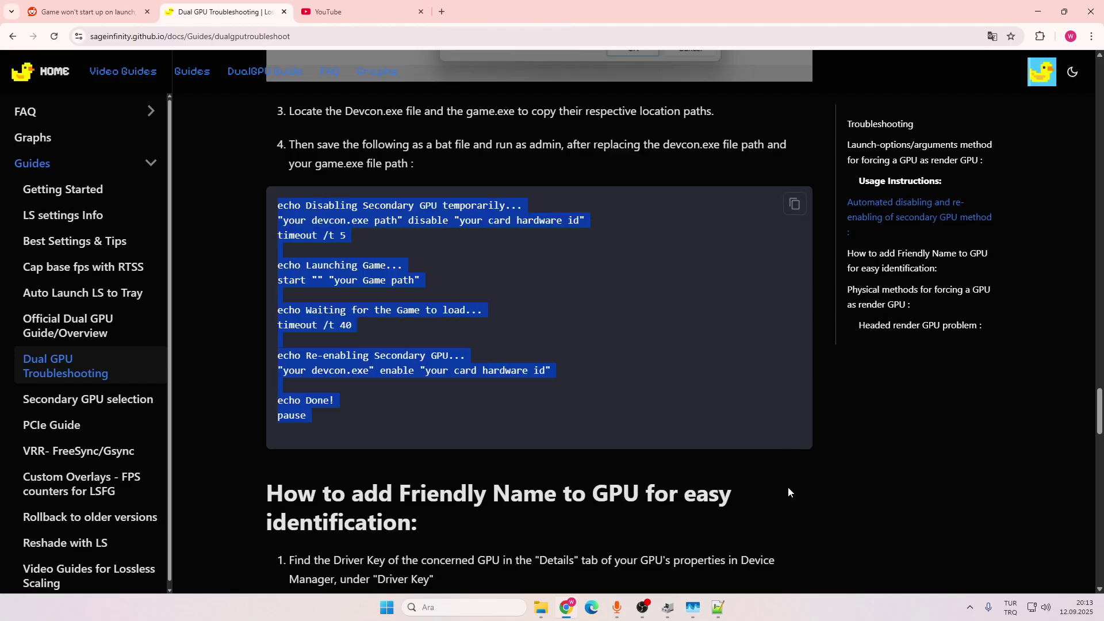
Join the stray closing quote from line 3 back onto the end of the disable command on line 2
left_click(717, 608)
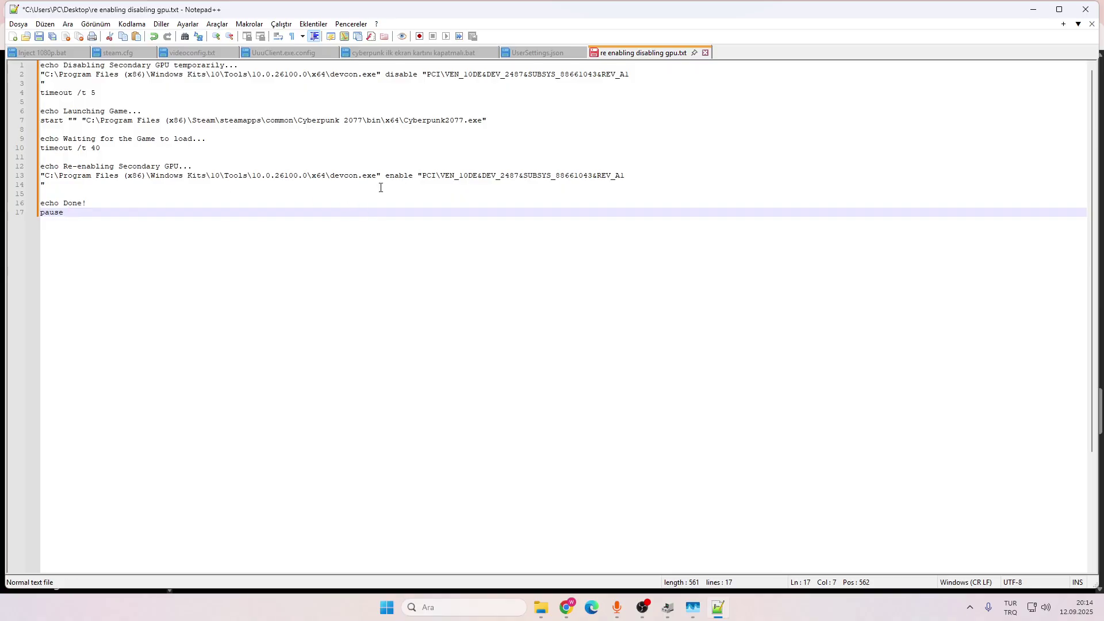
left_click(428, 73)
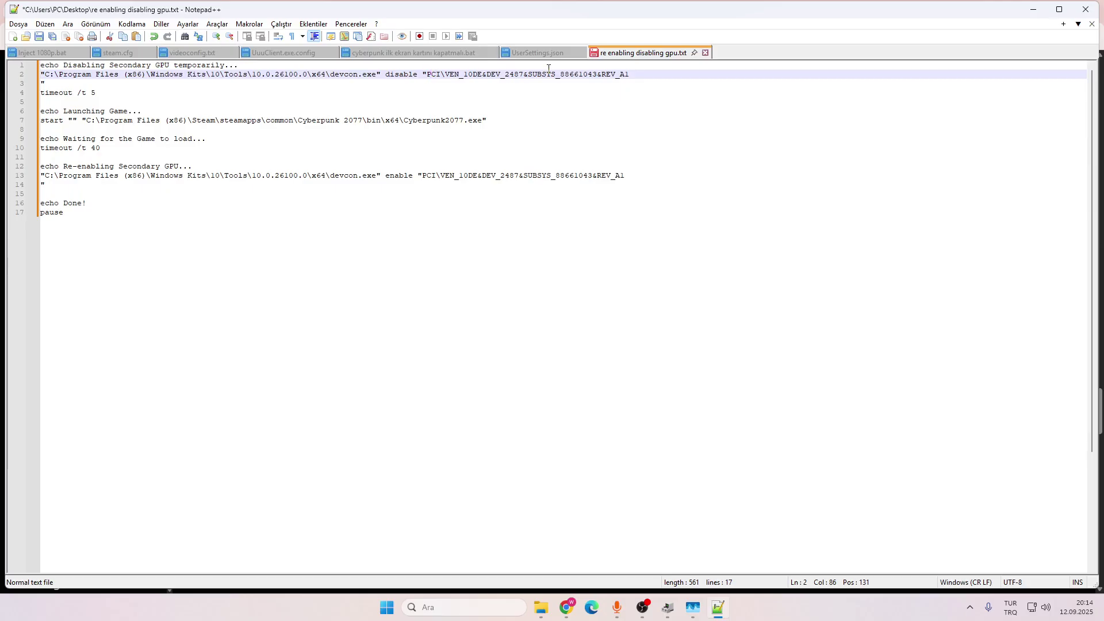
left_click(671, 75)
key("Right")
key("BackSpace")
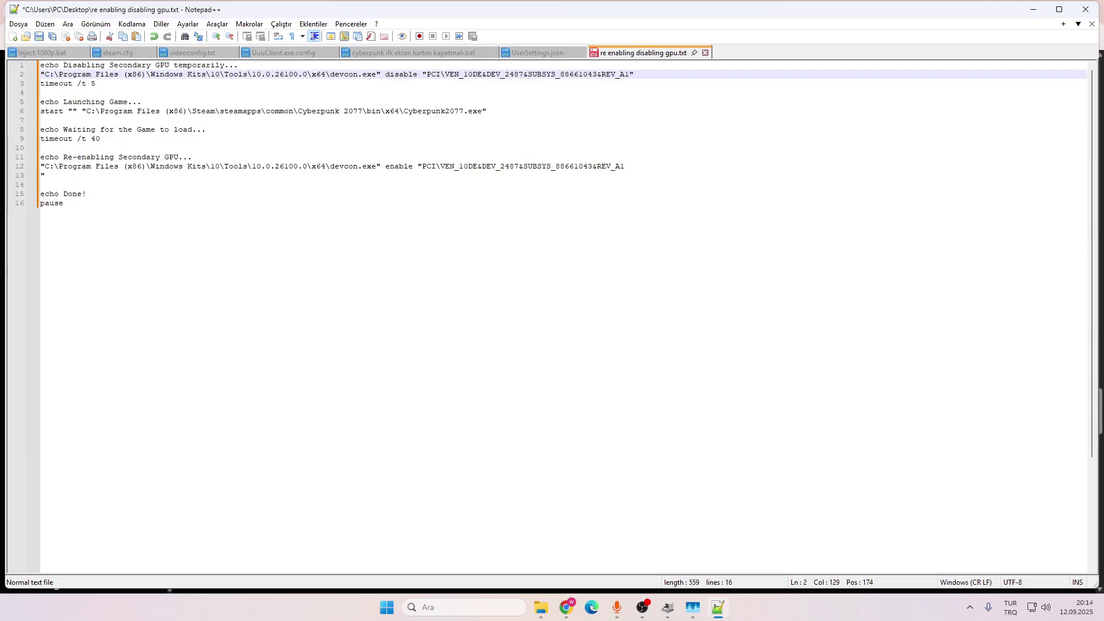
Join the stray quote onto line 12 and delete the extra space before the enable command's closing quote
left_click(40, 175)
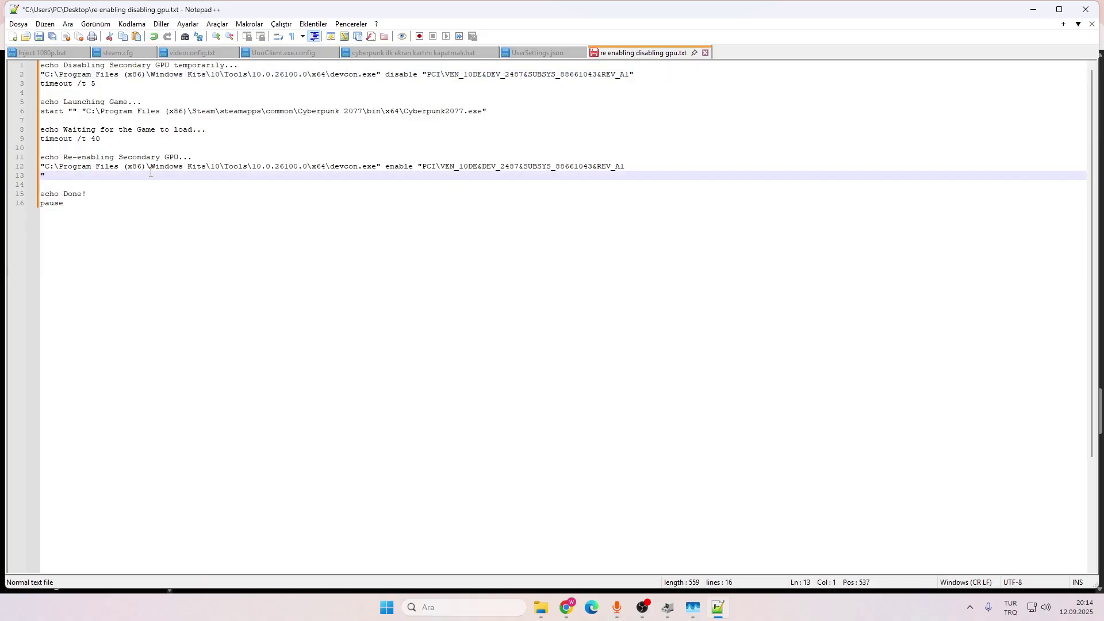
key("BackSpace")
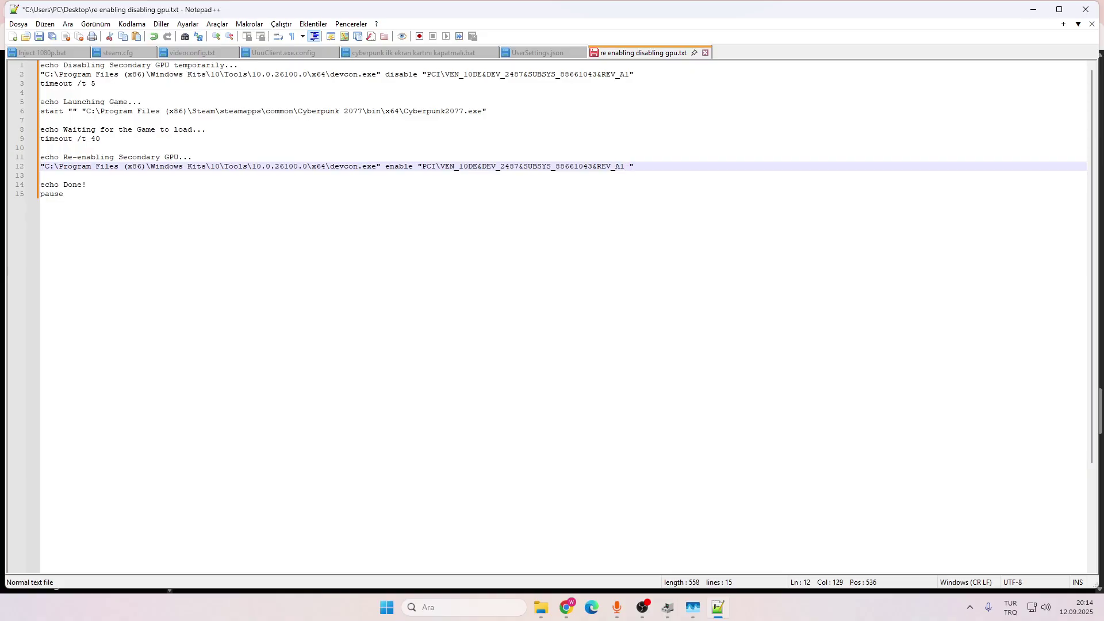
key("BackSpace")
left_click(544, 185)
left_click(422, 167)
Add an asterisk before and after the quoted PCI hardware ID on line 12 and on line 2
left_click(643, 608)
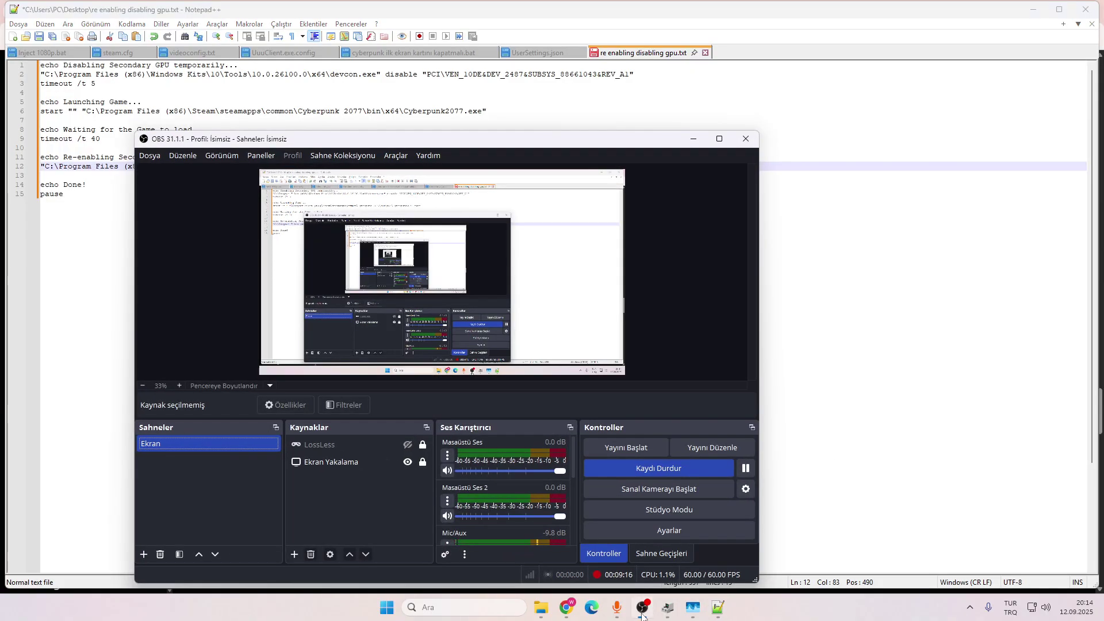
left_click(643, 612)
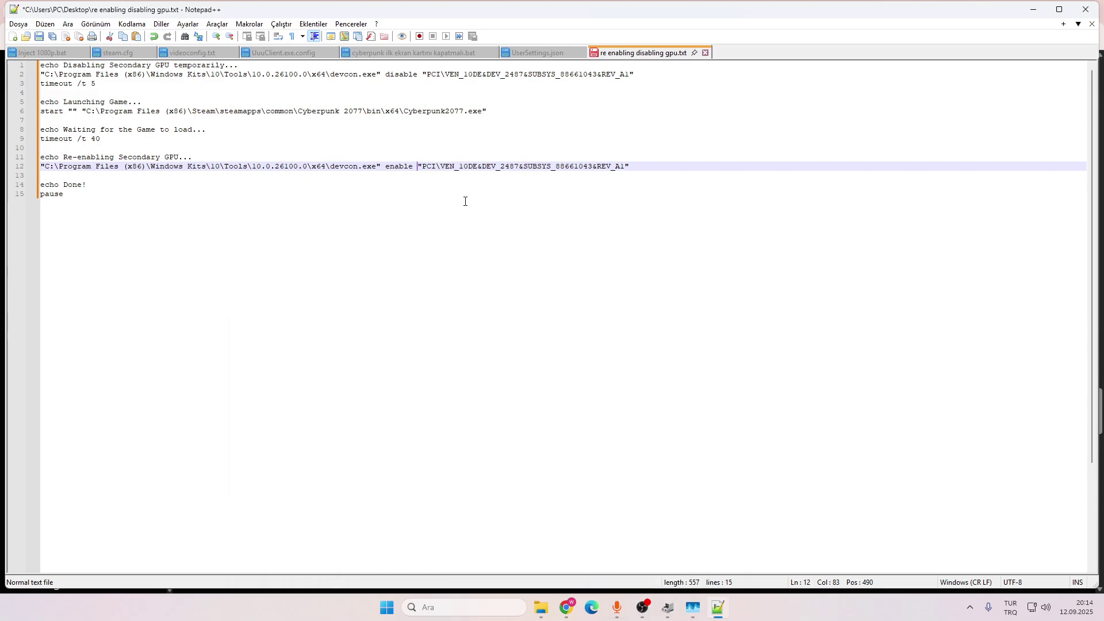
type("\"")
left_click(652, 166)
type("\"")
left_click(419, 74)
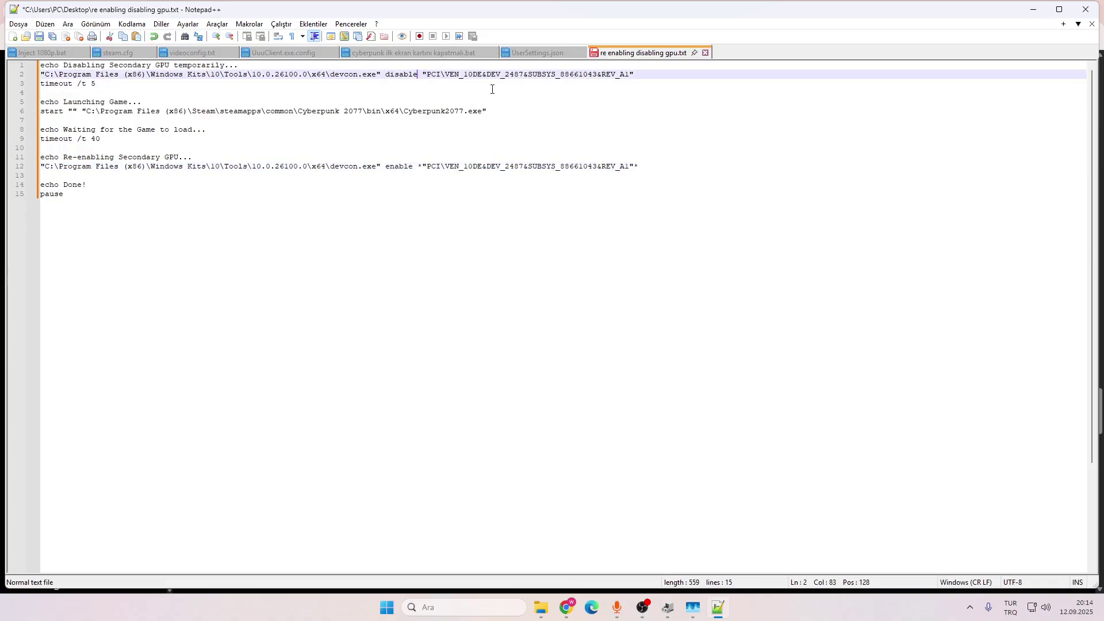
type("*")
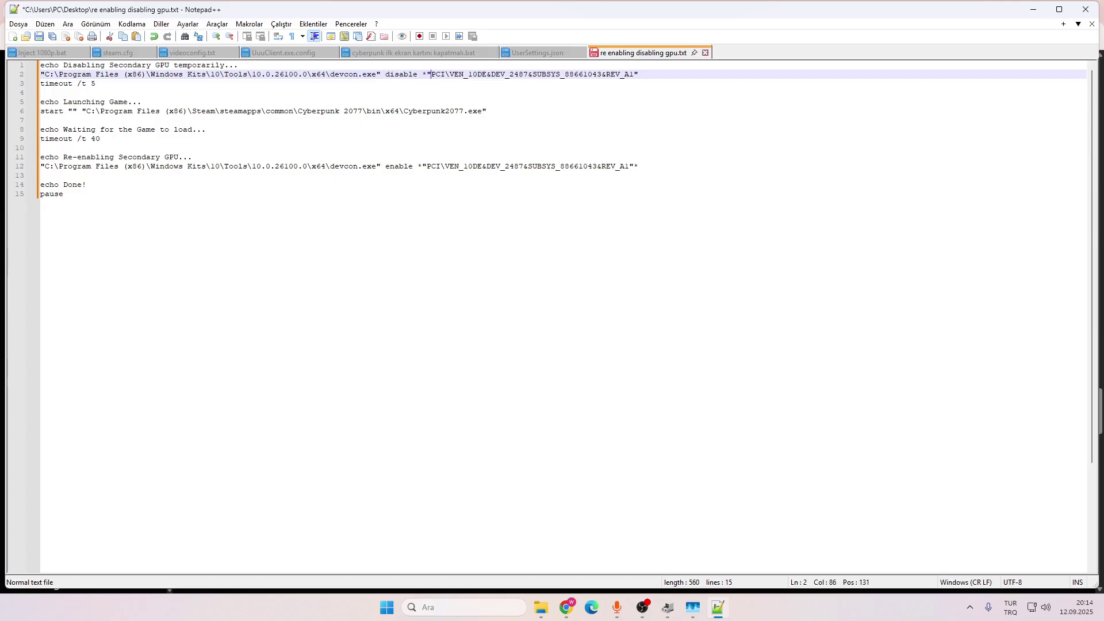
key("Right")
key("Right")
key("Right")
type("*")
left_click(524, 240)
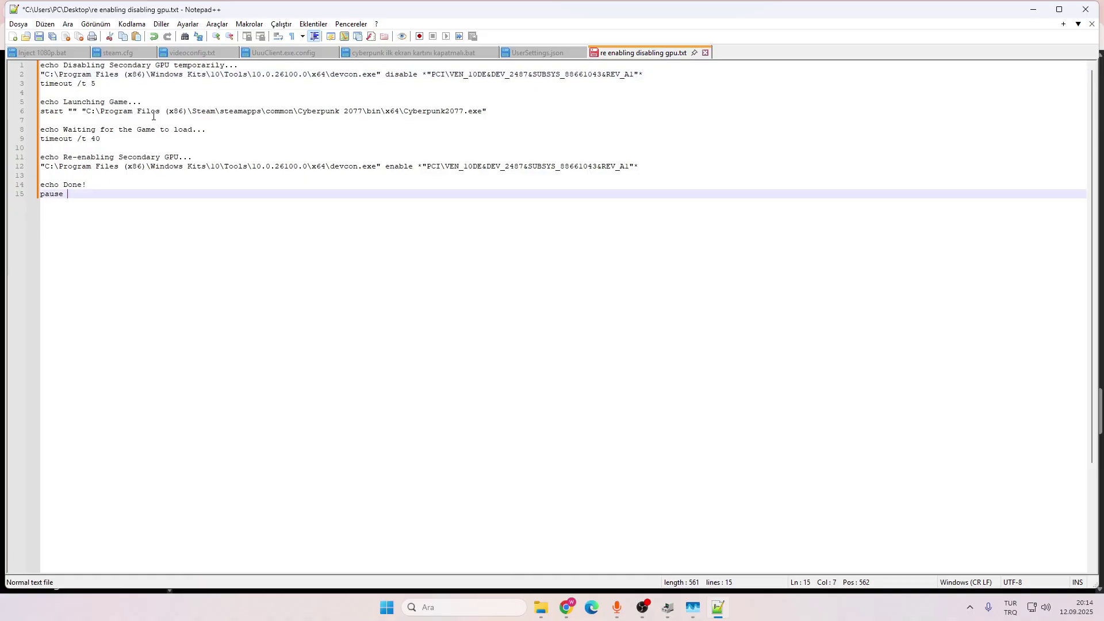
Review the timeout /t 5 and timeout /t 40 lines and the game launch lines
left_click_drag(96, 83, 42, 78)
left_click_drag(103, 138, 41, 138)
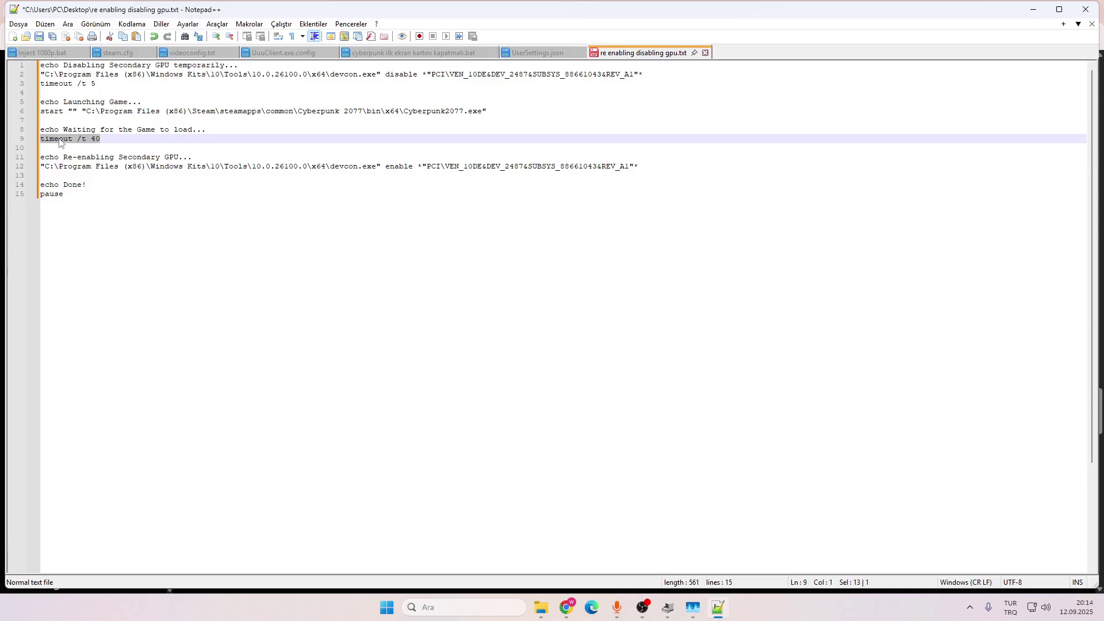
left_click(130, 138)
left_click(117, 86)
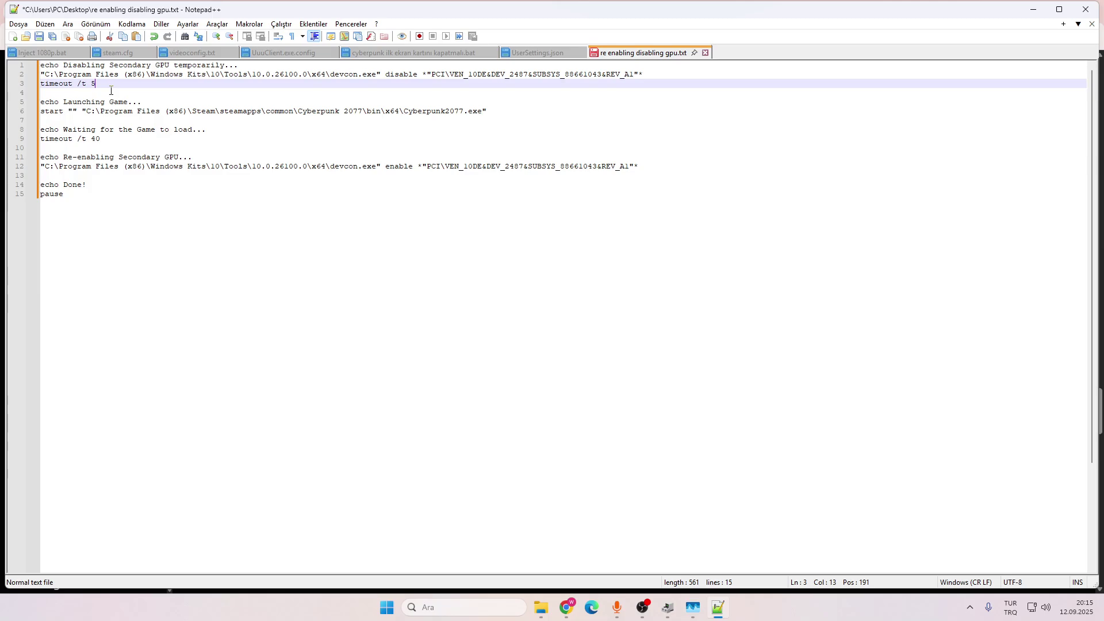
left_click_drag(492, 111, 71, 102)
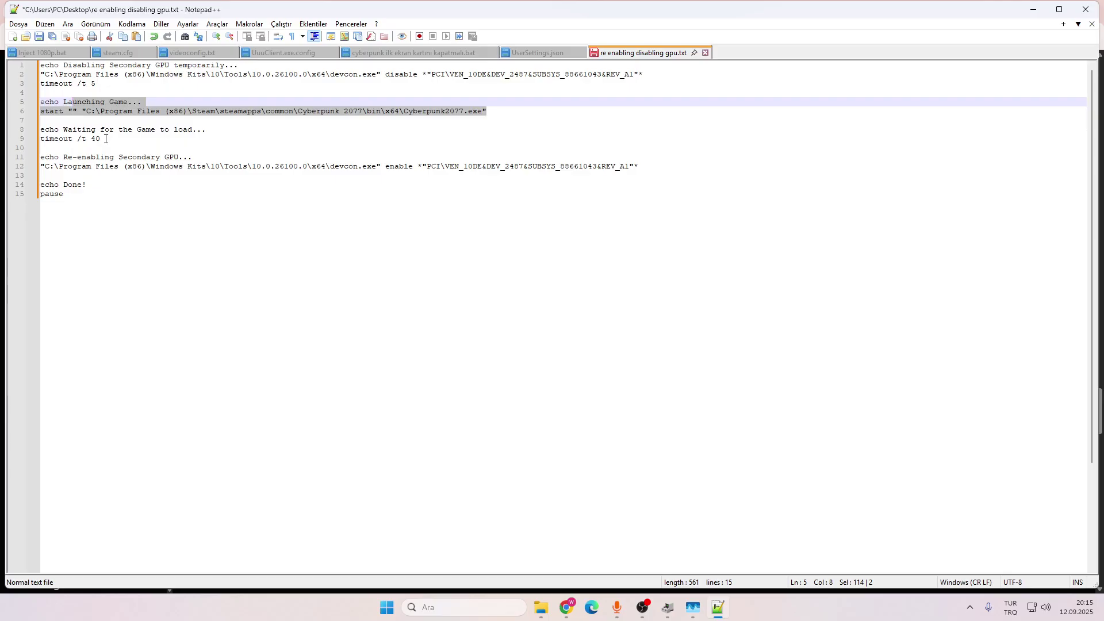
left_click_drag(101, 139, 76, 138)
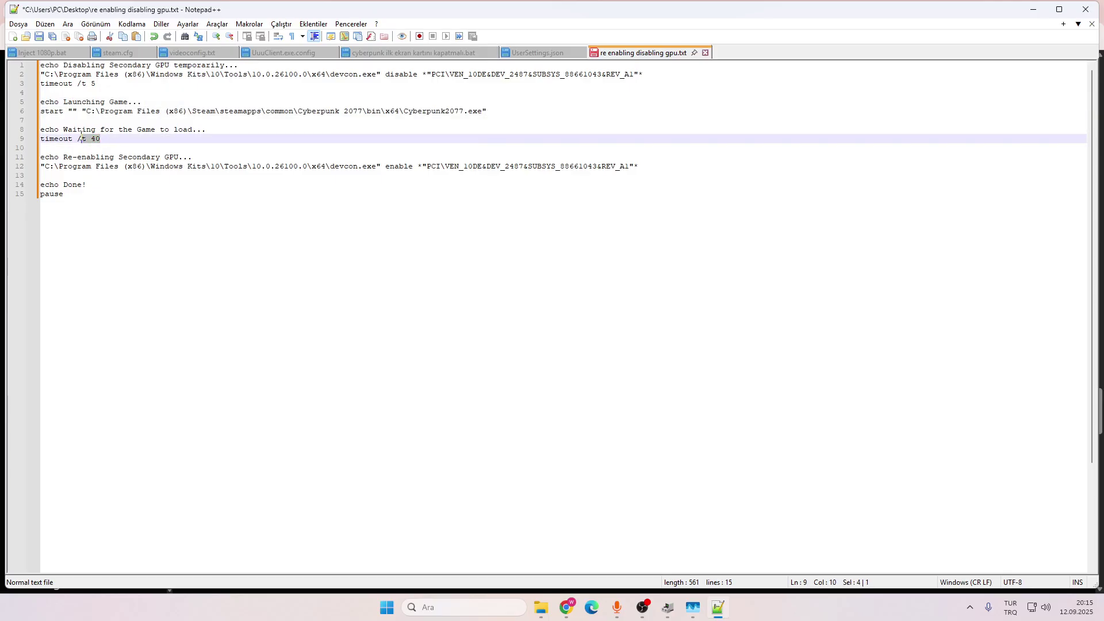
left_click(126, 141)
Briefly change then restore the game-load wait to timeout /t 40 and save the script
key("BackSpace")
key("BackSpace")
type("2")
type("40")
key("BackSpace")
key("BackSpace")
type("2")
type("40")
key("ctrl+a")
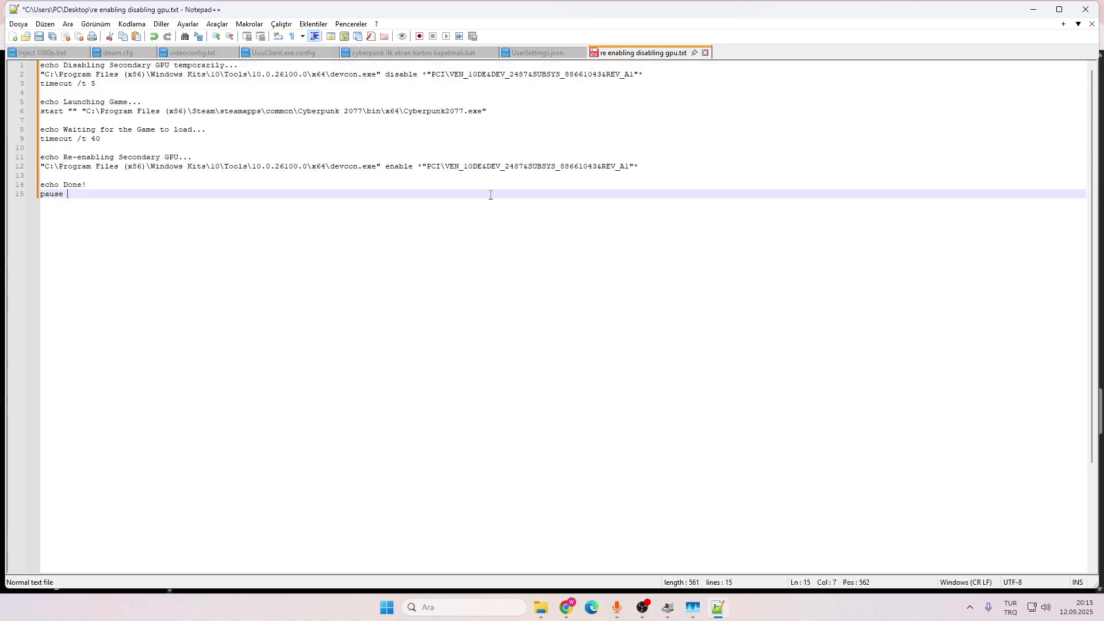
key("ctrl+s")
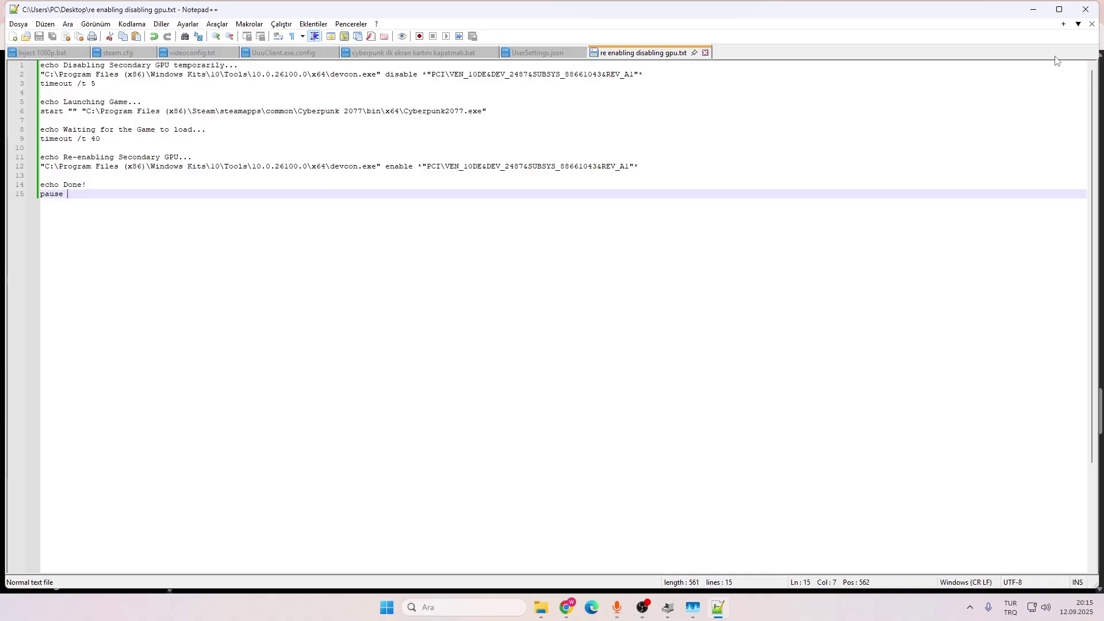
Rename the desktop file 're enabling disabling gpu.txt' to 're enabling disabling gpu.bat' and confirm the extension warning
left_click(1085, 9)
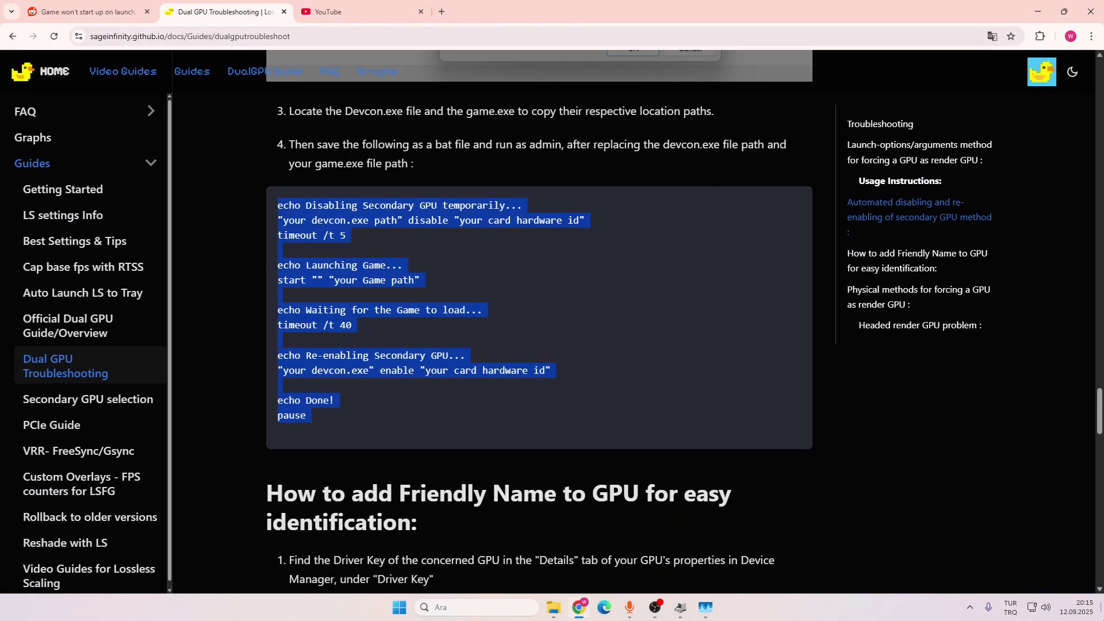
key("super+d")
right_click(578, 246)
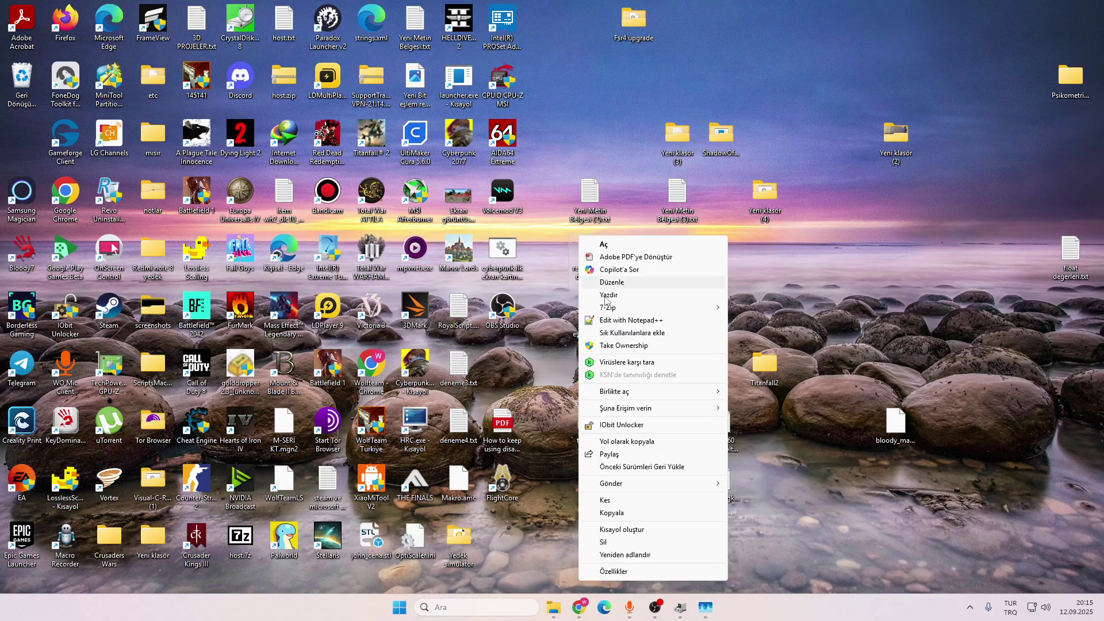
left_click(632, 555)
left_click(604, 286)
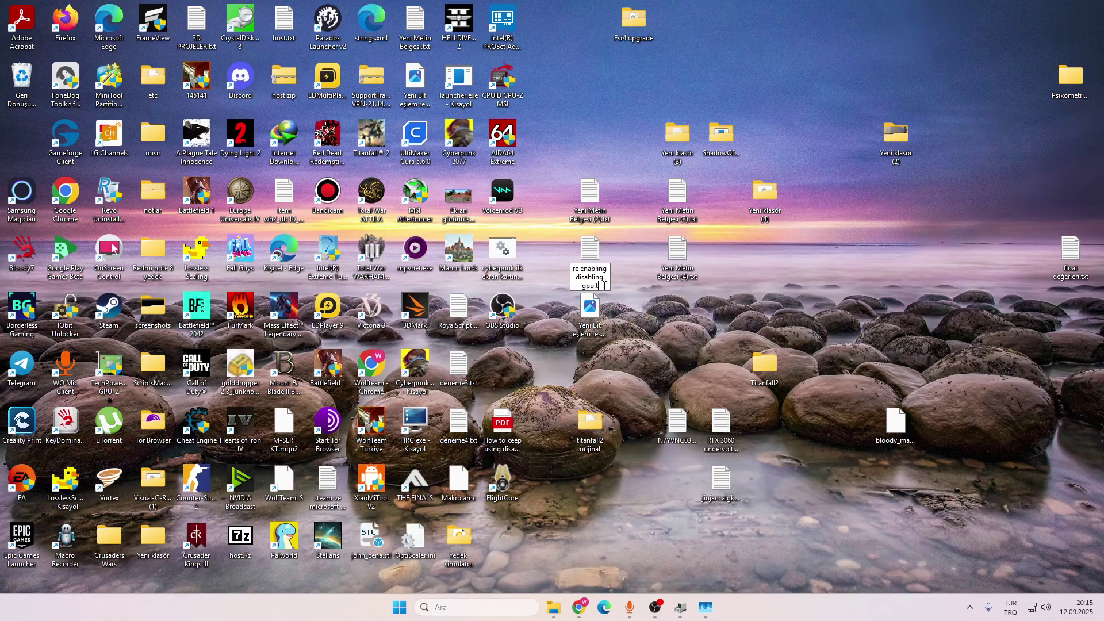
key("BackSpace")
type("bat3")
key("Return")
left_click(594, 304)
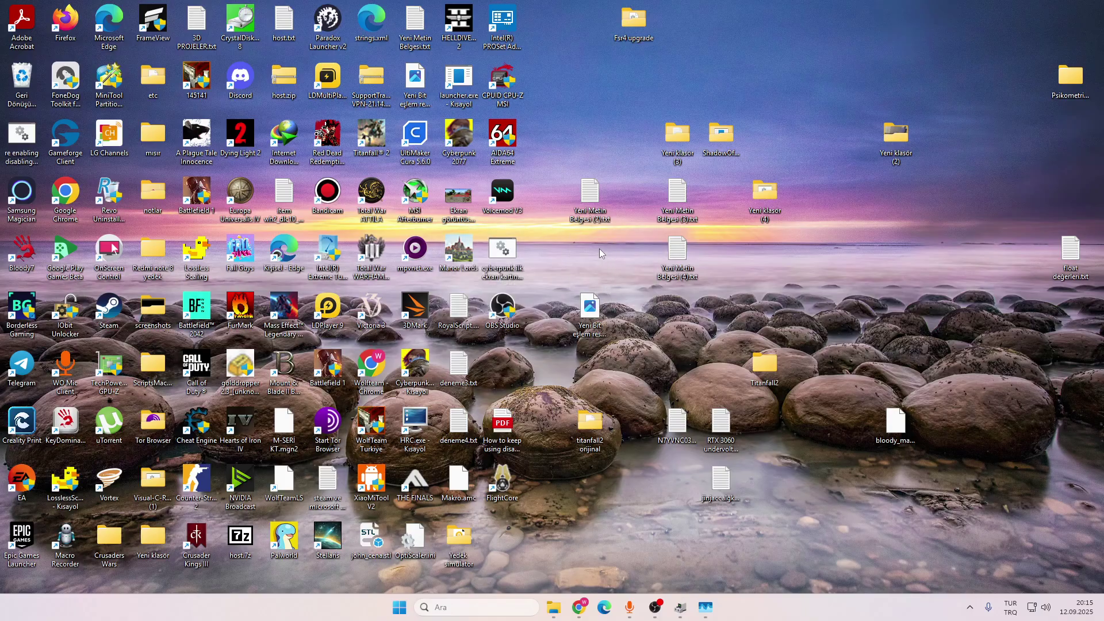
mouse_move(35, 152)
left_mouse_down()
mouse_move(421, 173)
mouse_move(595, 252)
left_mouse_up()
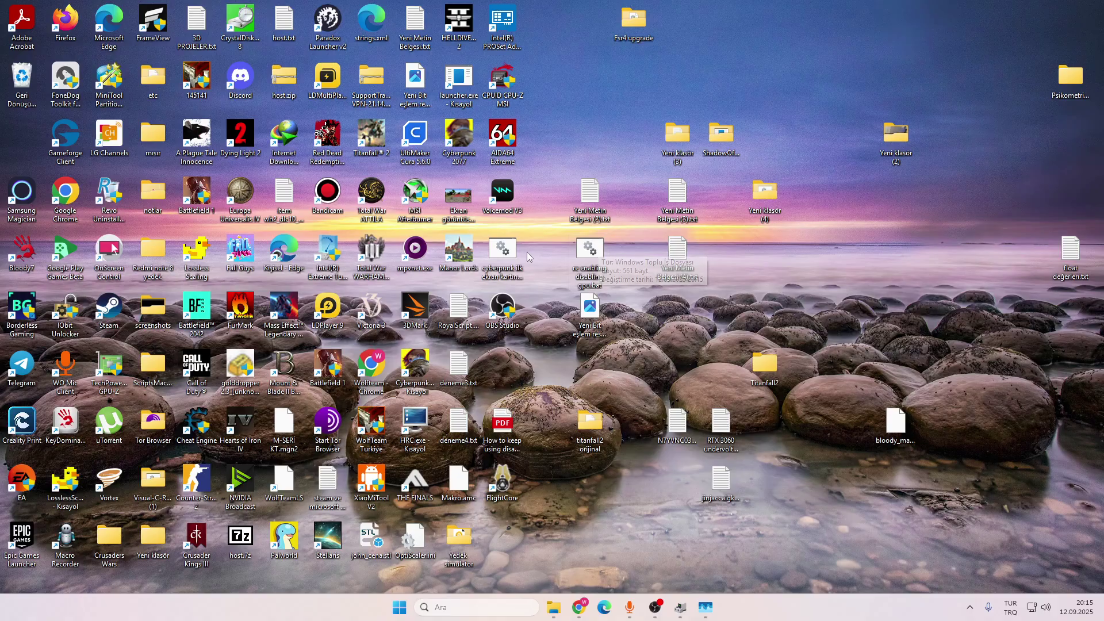
Open 're enabling disabling gpu.bat' with Edit with Notepad++ and confirm the 15-line script is intact
right_click(599, 250)
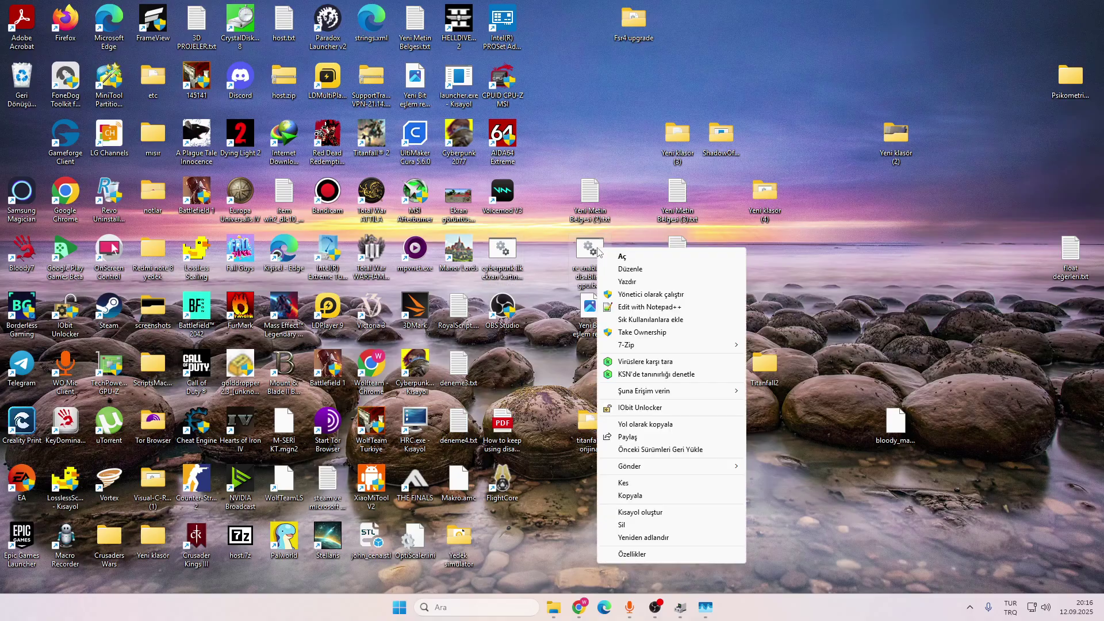
left_click(647, 306)
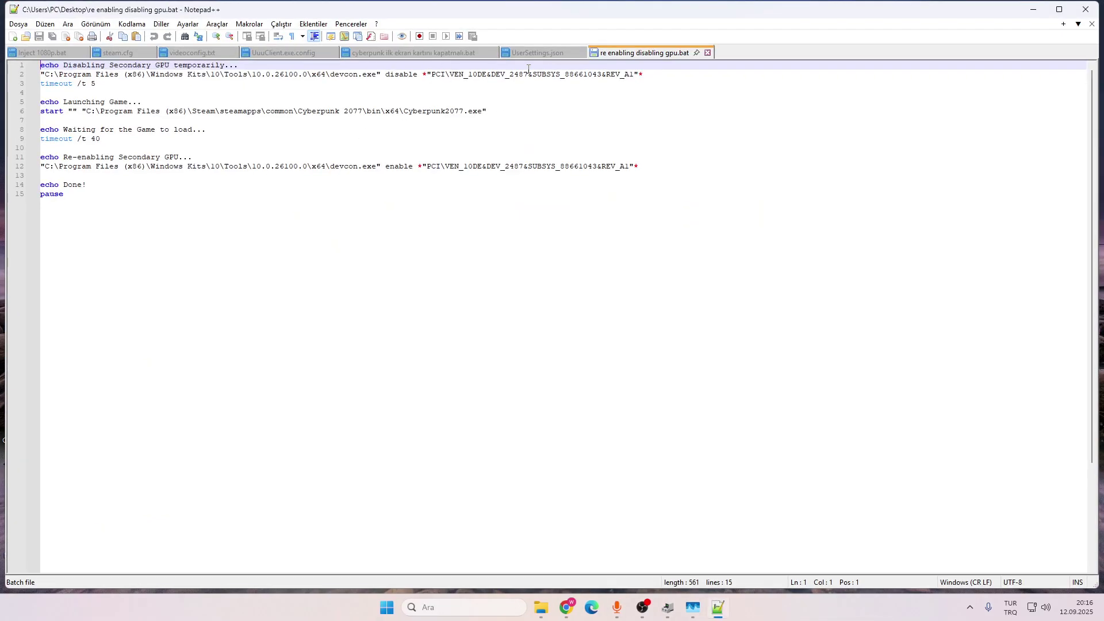
left_click(550, 51)
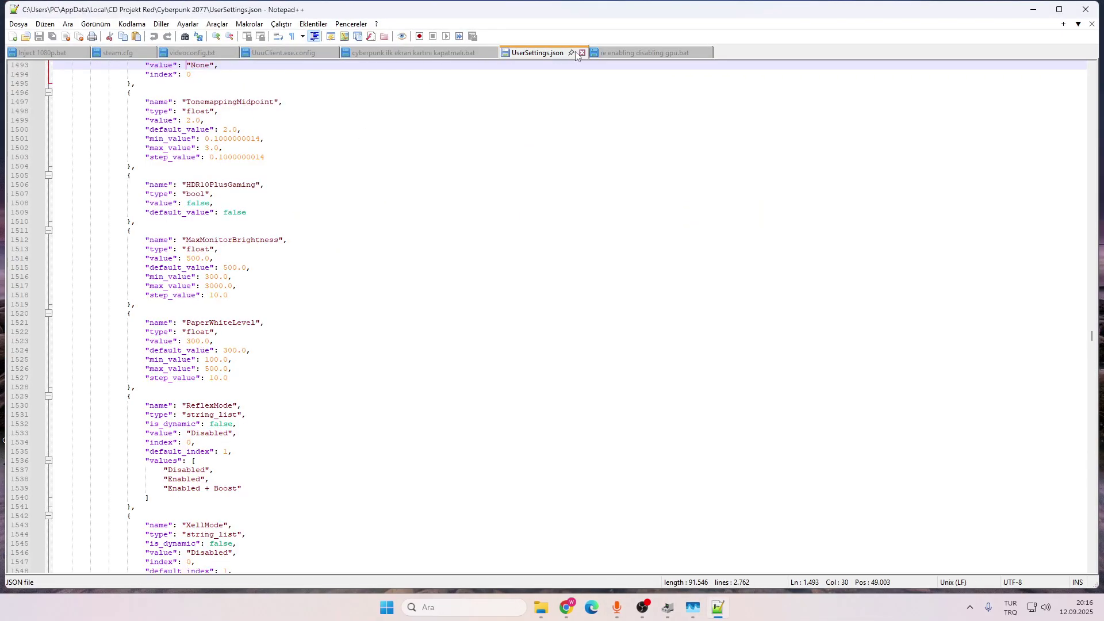
left_click(635, 54)
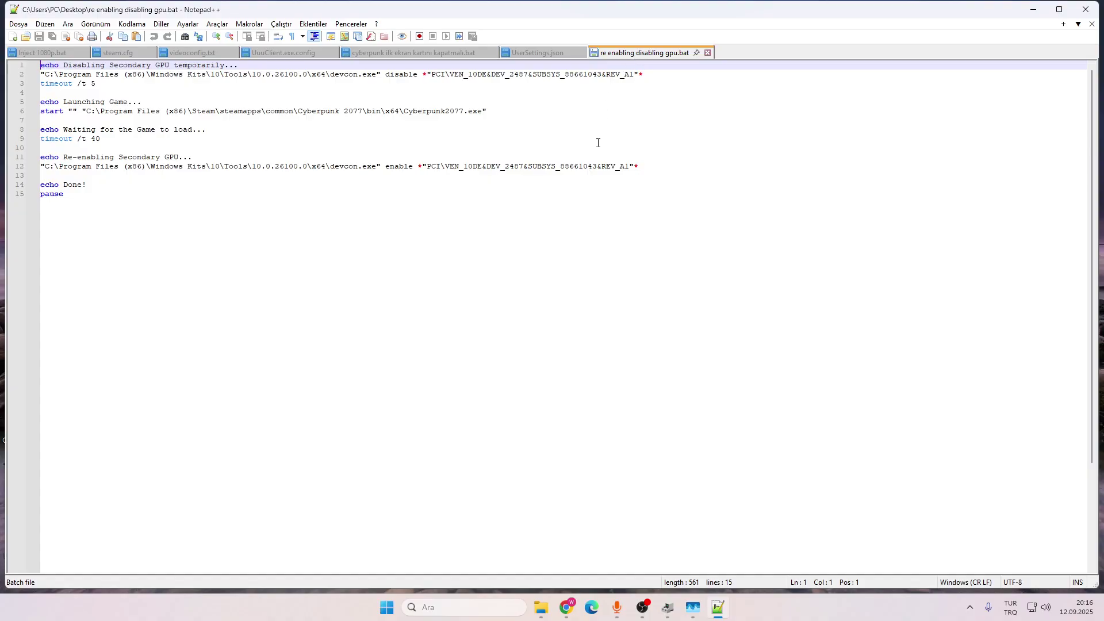
left_click(456, 220)
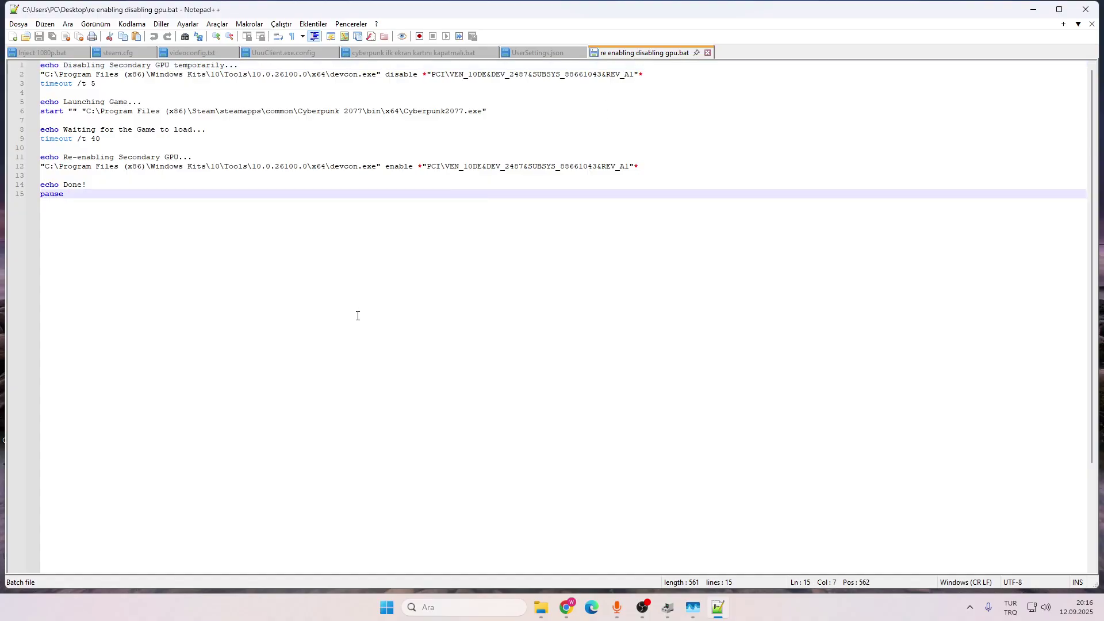